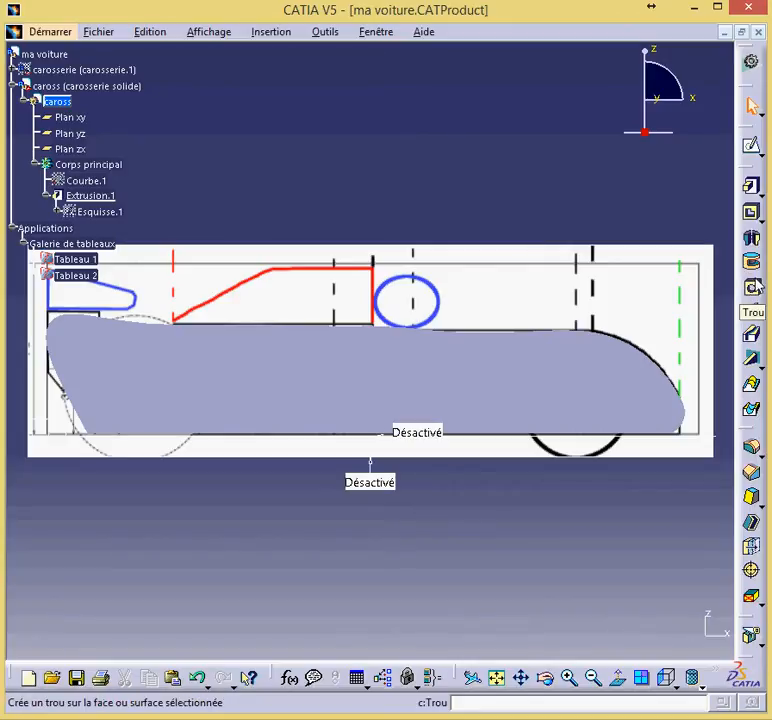
Place a blind hole at the rear wheel position on the body's side face, 56 mm in diameter and 40 mm deep.
click(754, 288)
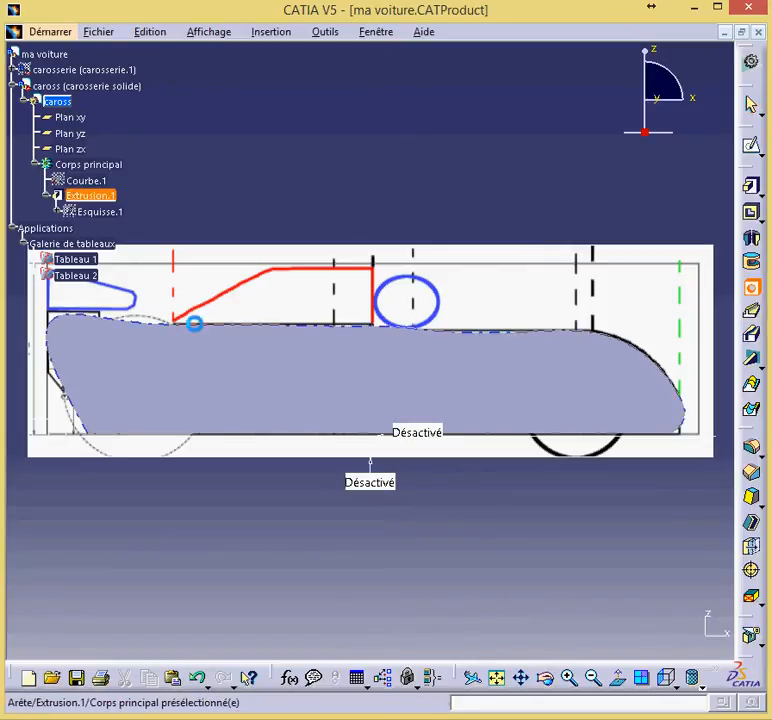
click(130, 385)
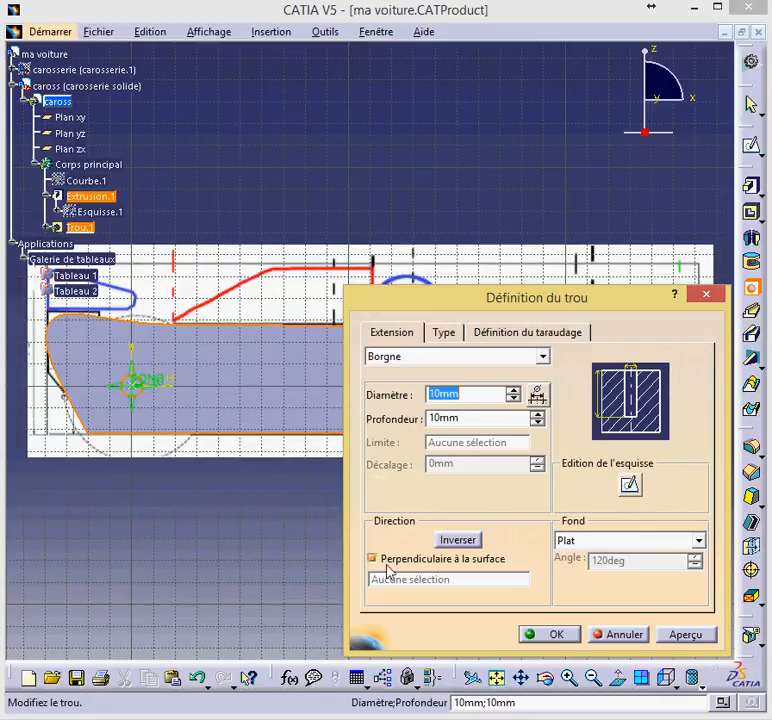
text(56)
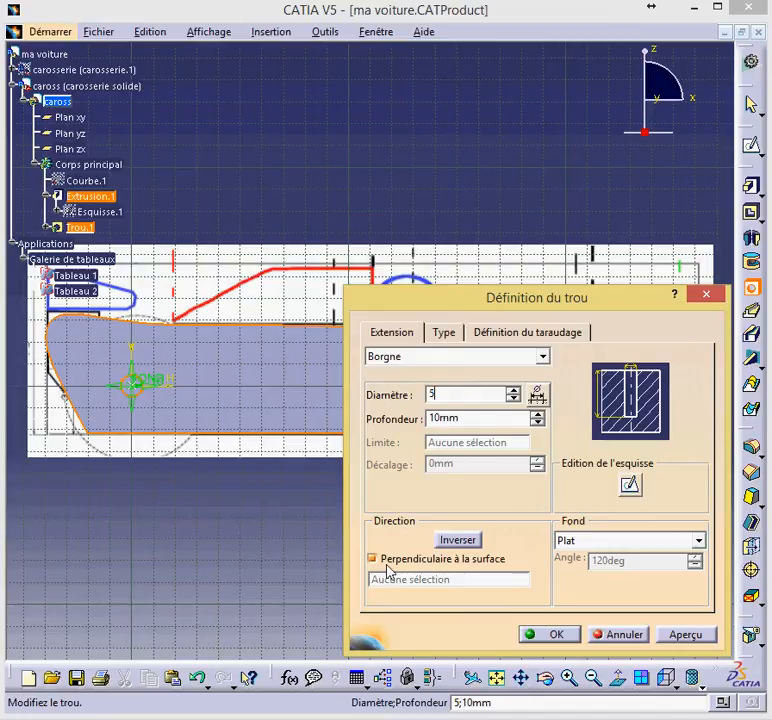
click(538, 415)
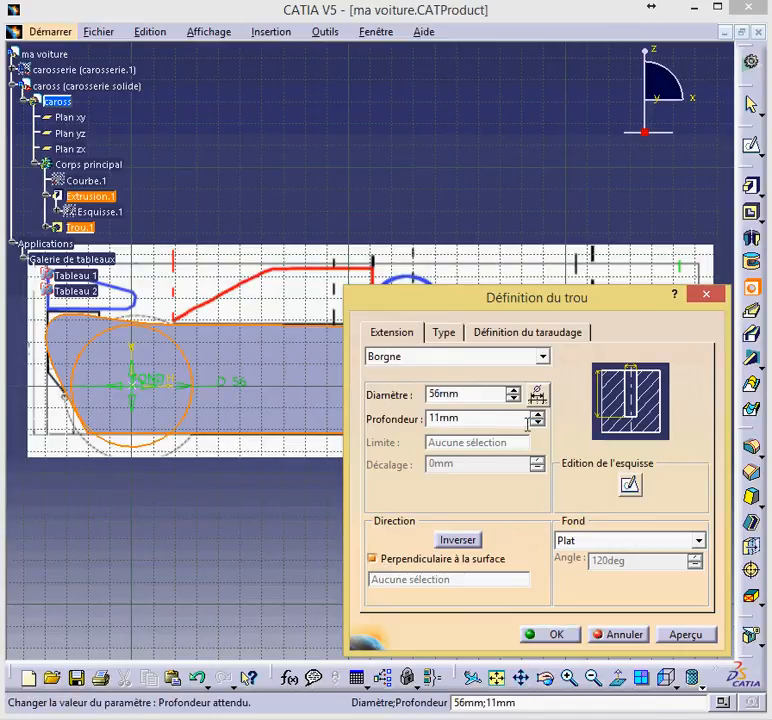
double_click(508, 421)
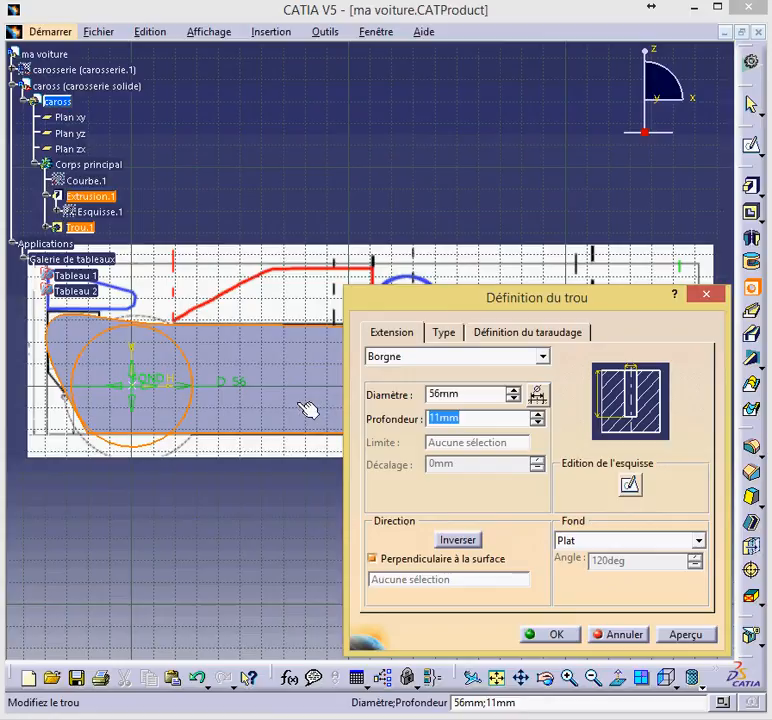
text(40)
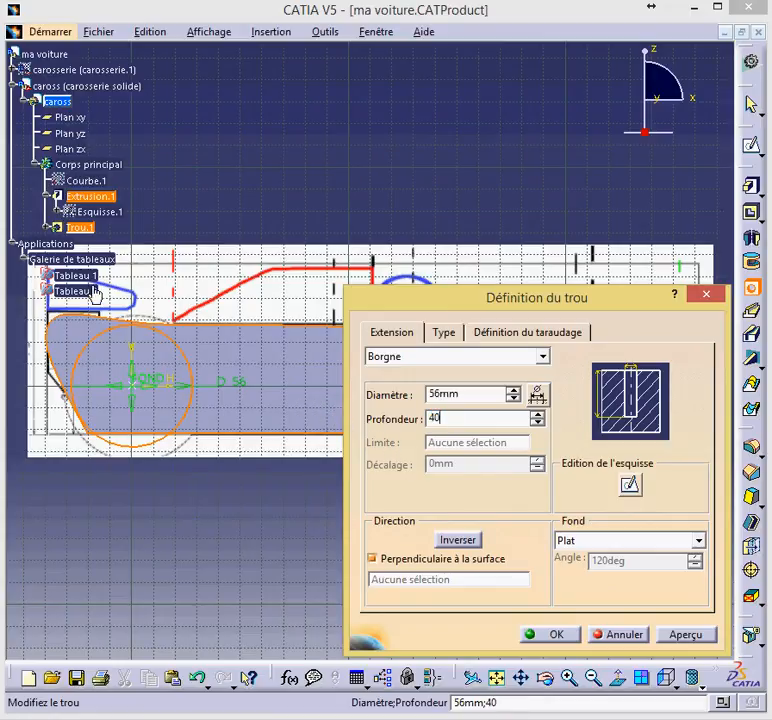
Increase the rear wheel hole's diameter to 60 mm and create the hole.
click(512, 390)
click(512, 390)
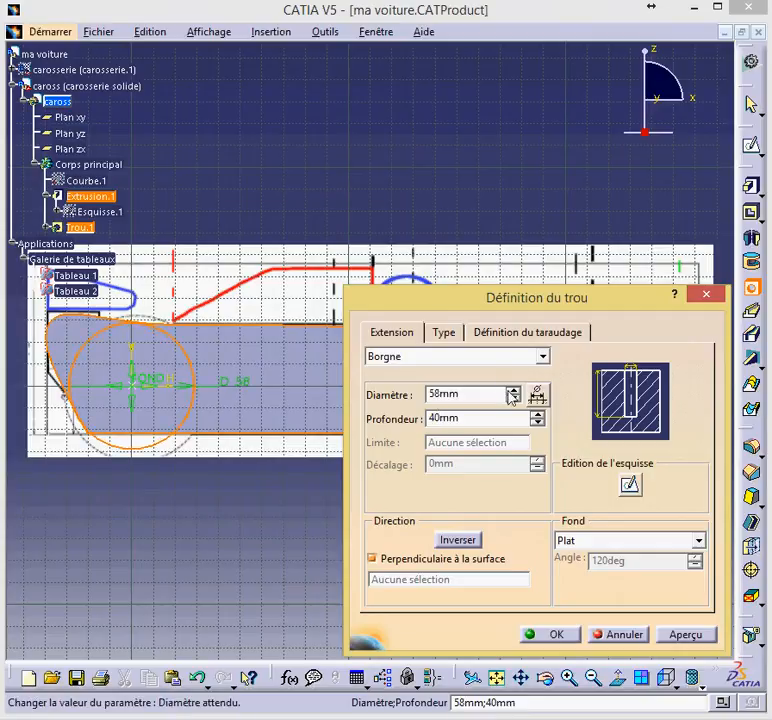
click(512, 390)
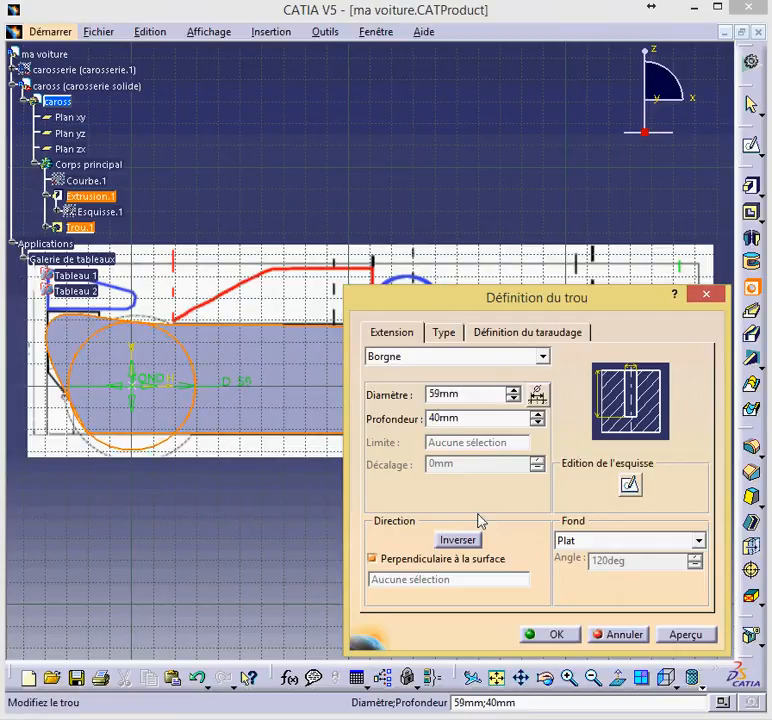
click(512, 390)
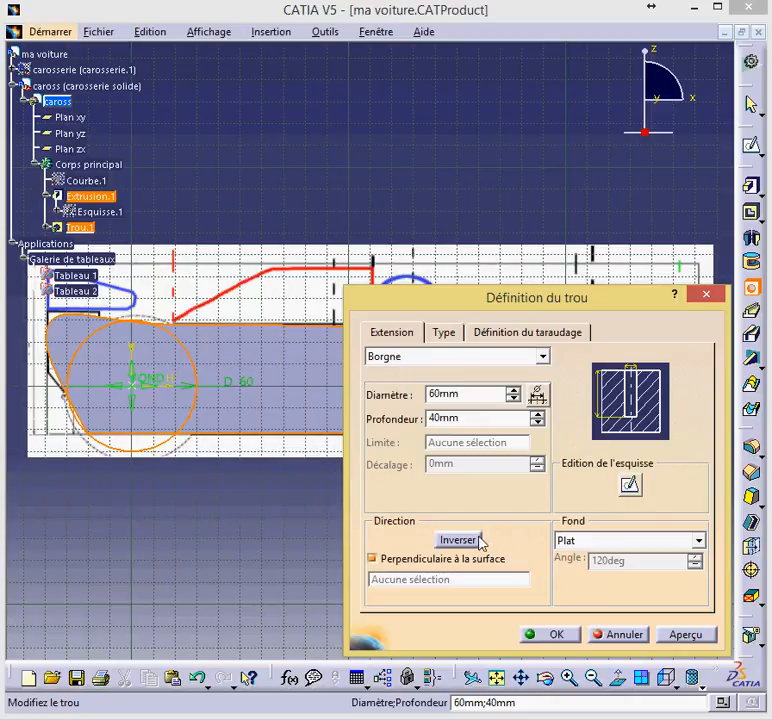
click(547, 634)
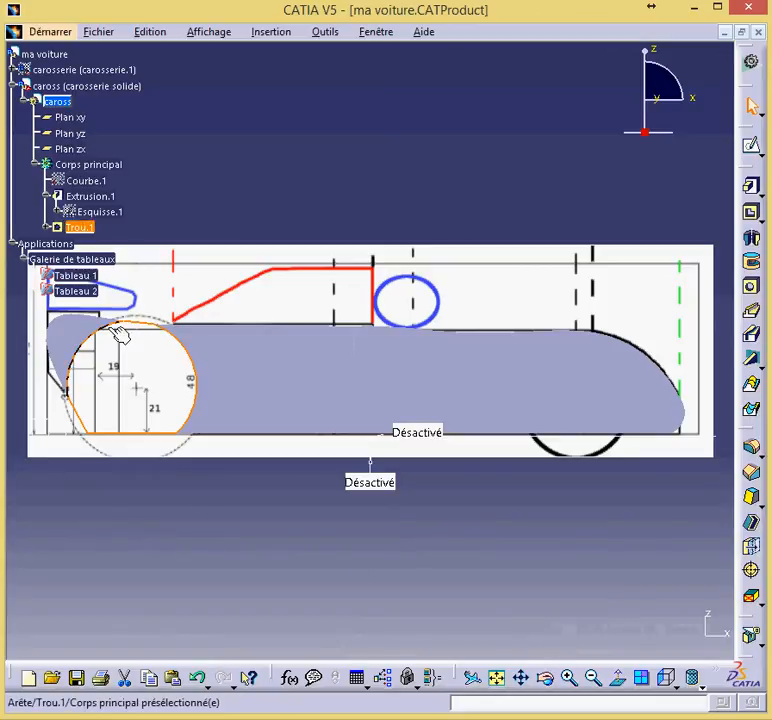
click(255, 517)
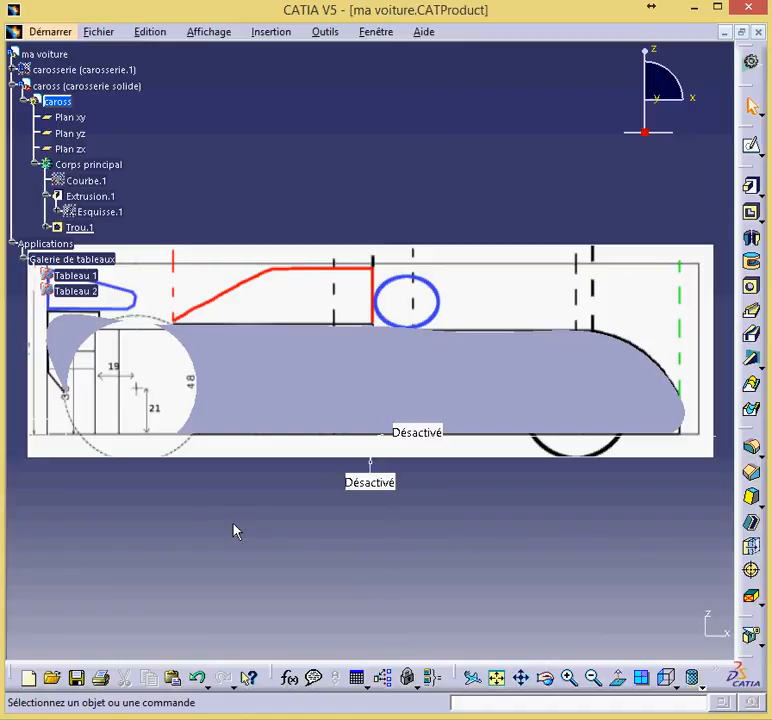
Rename the new hole feature as "roue arrière".
click(48, 228)
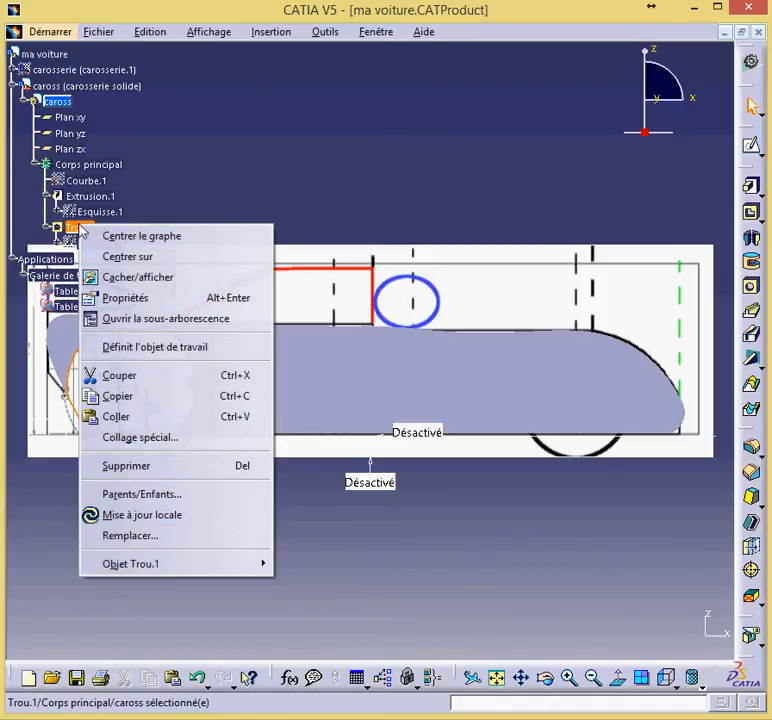
right_click(81, 228)
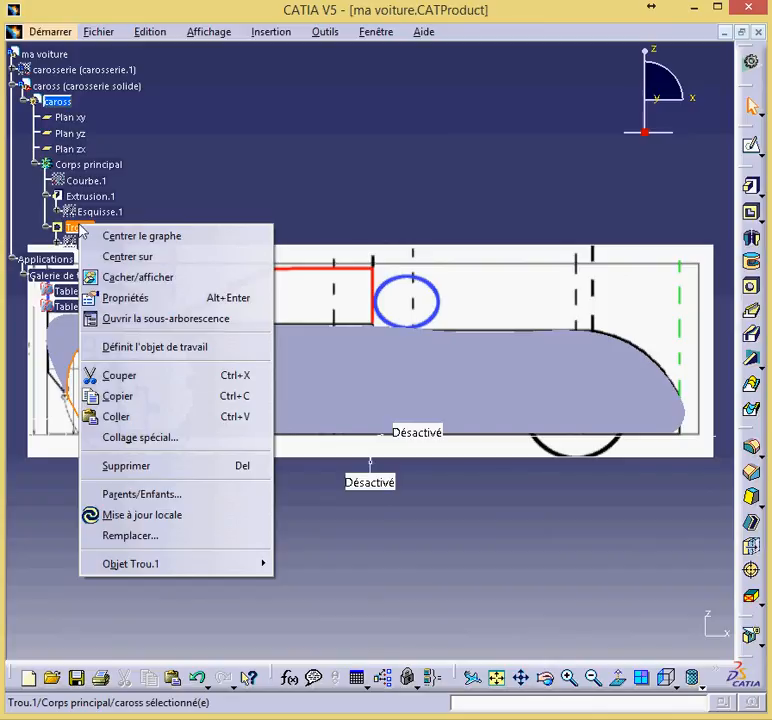
click(126, 299)
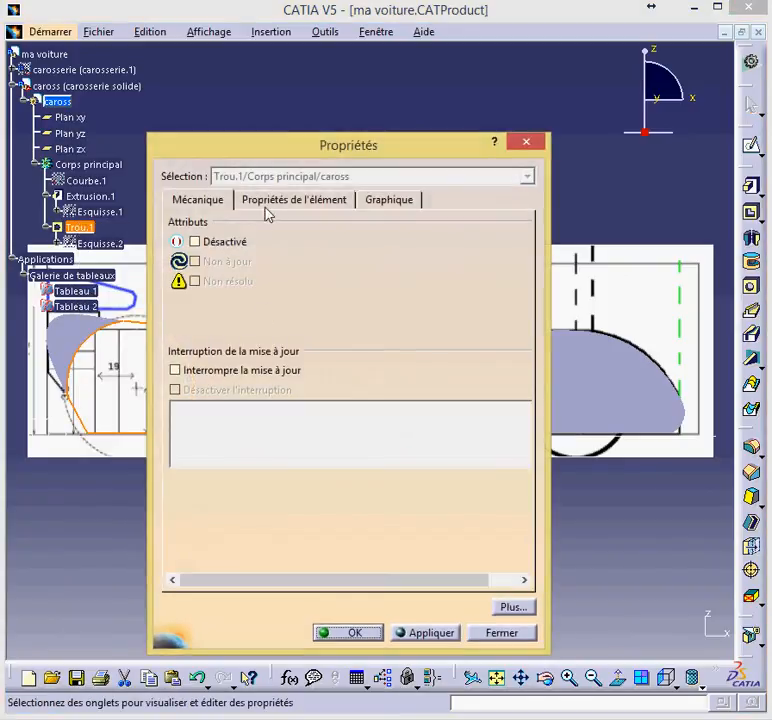
click(268, 203)
click(326, 224)
double_click(326, 224)
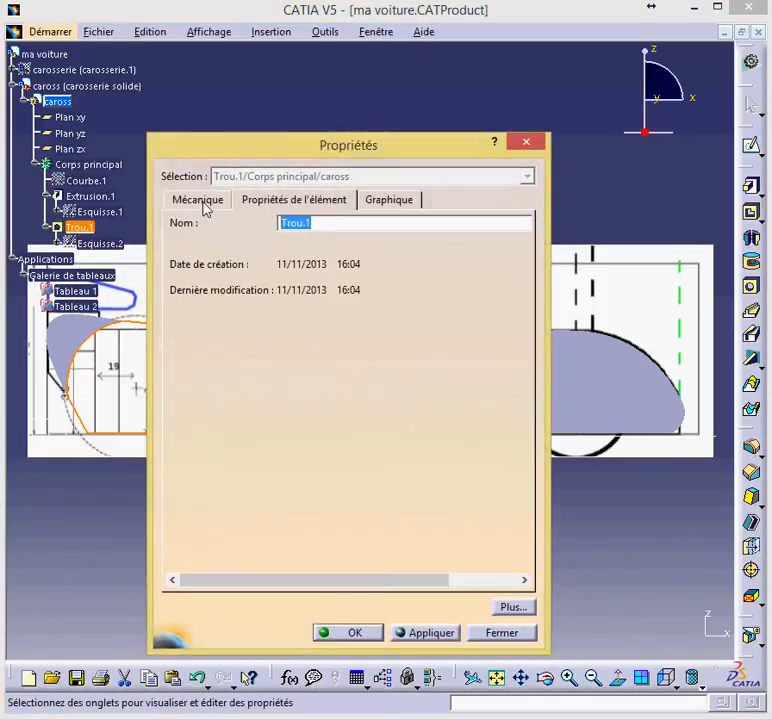
text(roue)
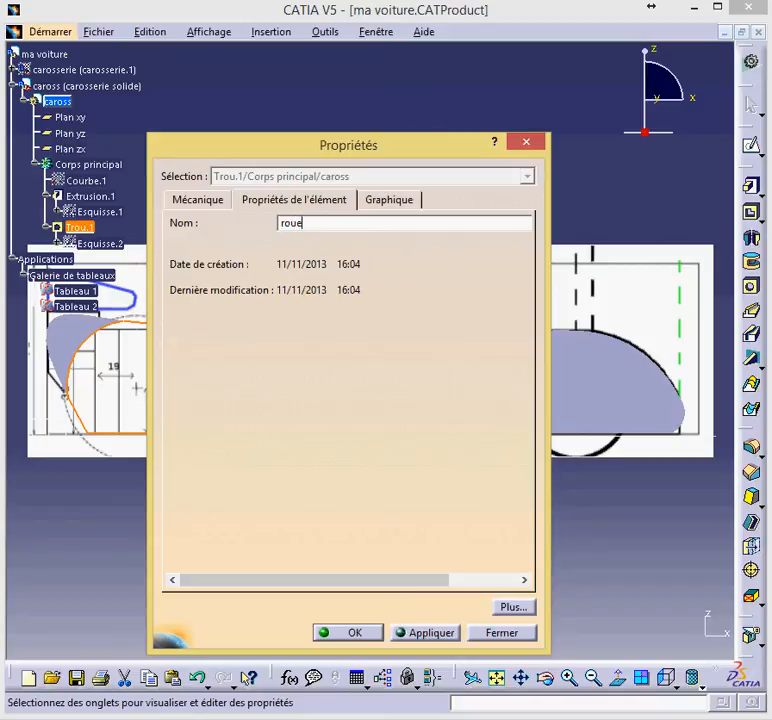
text( arrière)
click(347, 636)
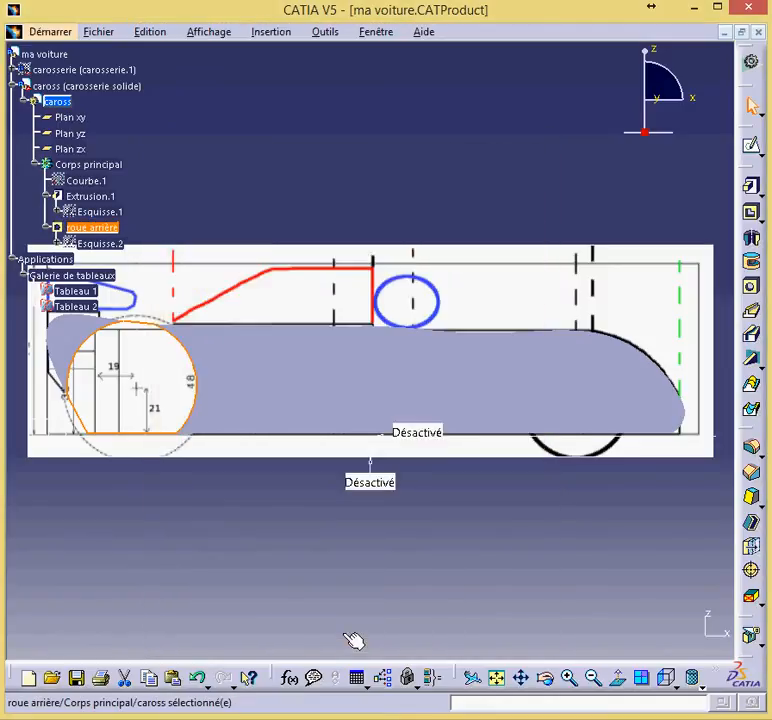
Edit the positioning sketch of "roue arrière" and constrain the hole centre 21 mm from the body's bottom edge.
double_click(97, 244)
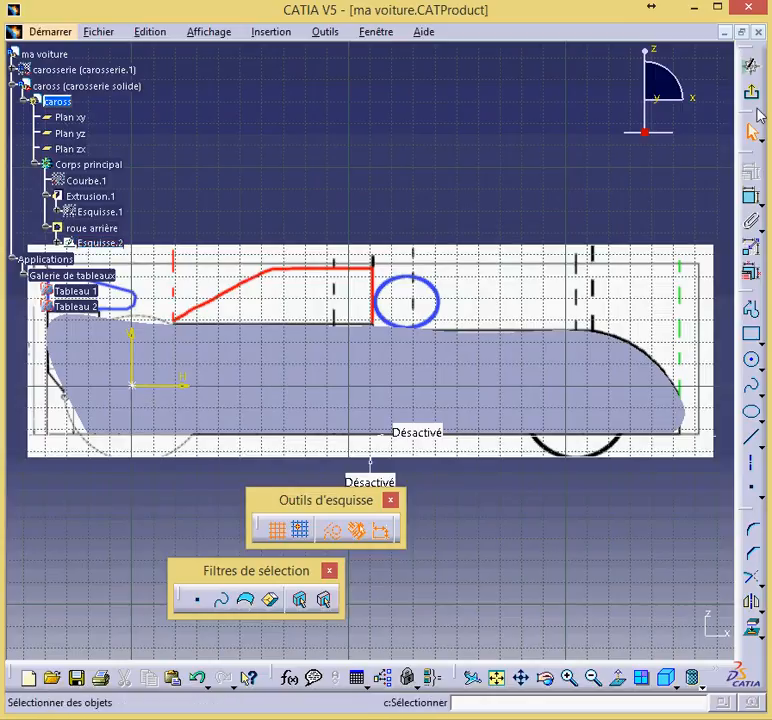
click(752, 200)
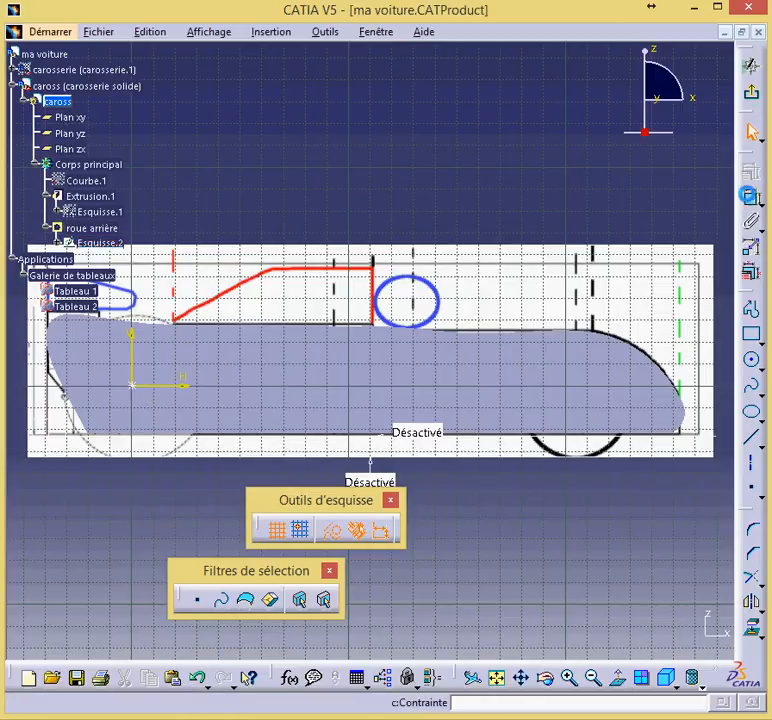
click(132, 385)
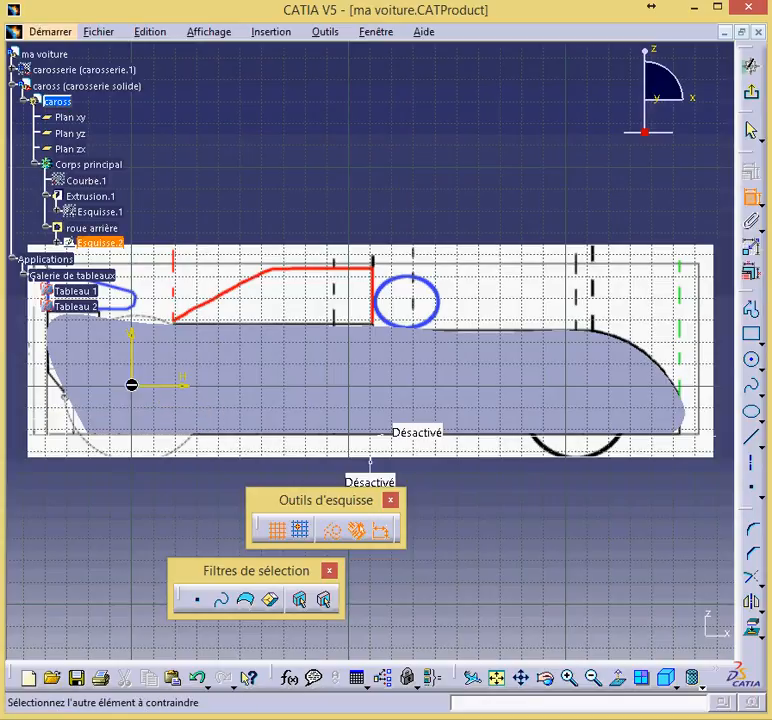
click(144, 437)
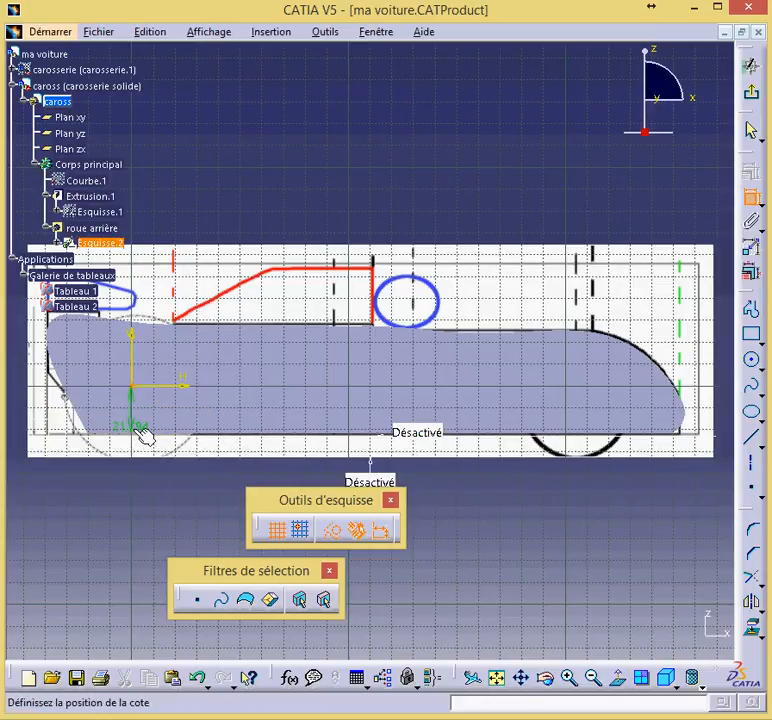
click(140, 518)
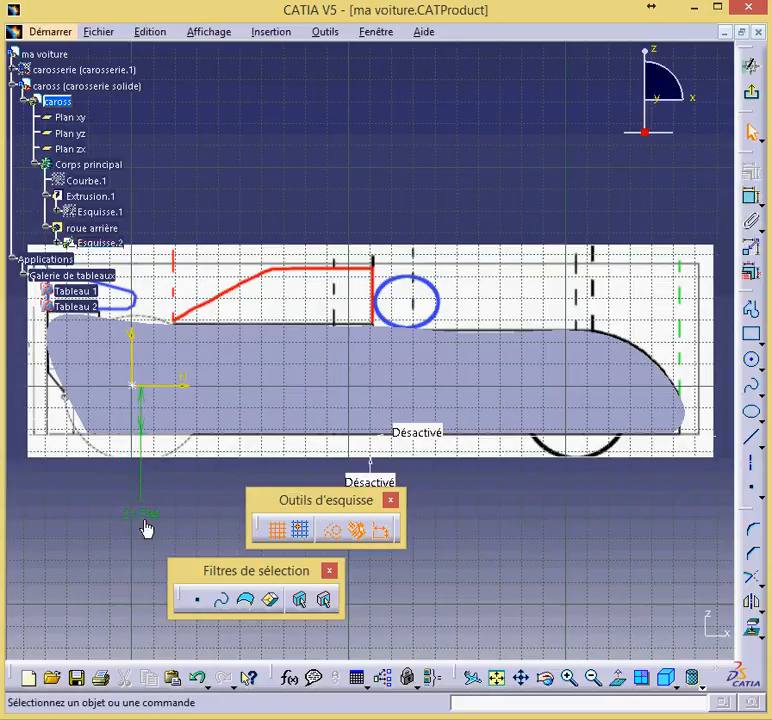
double_click(146, 513)
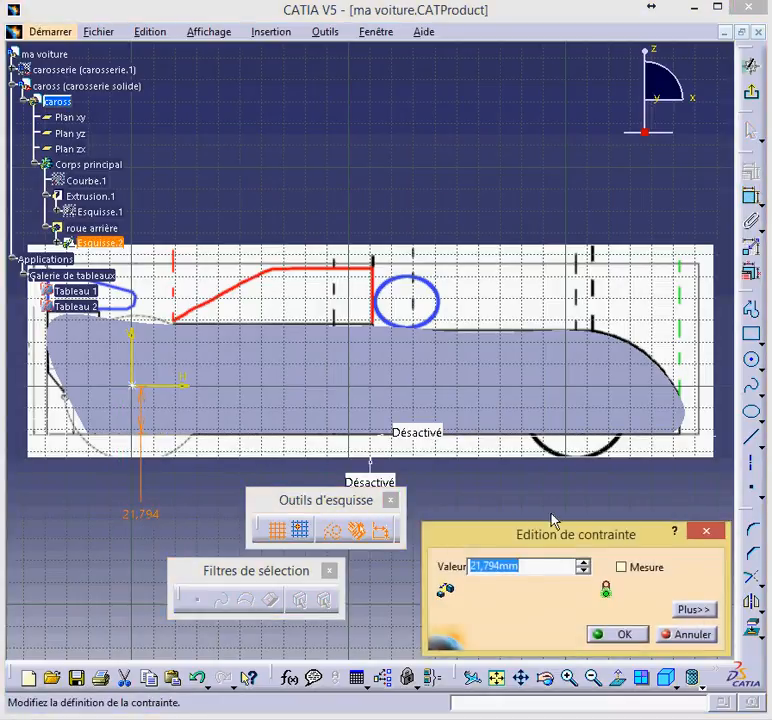
text(21)
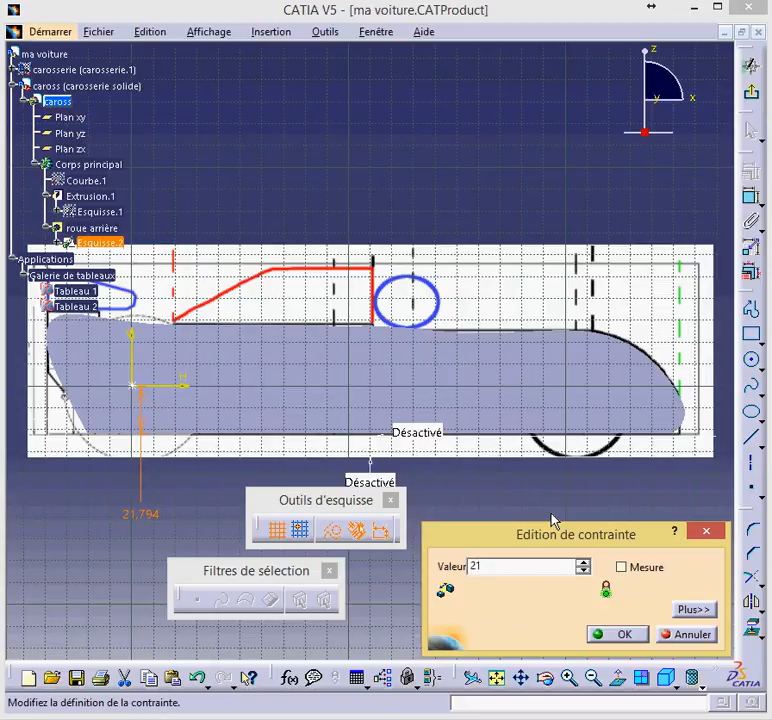
click(620, 636)
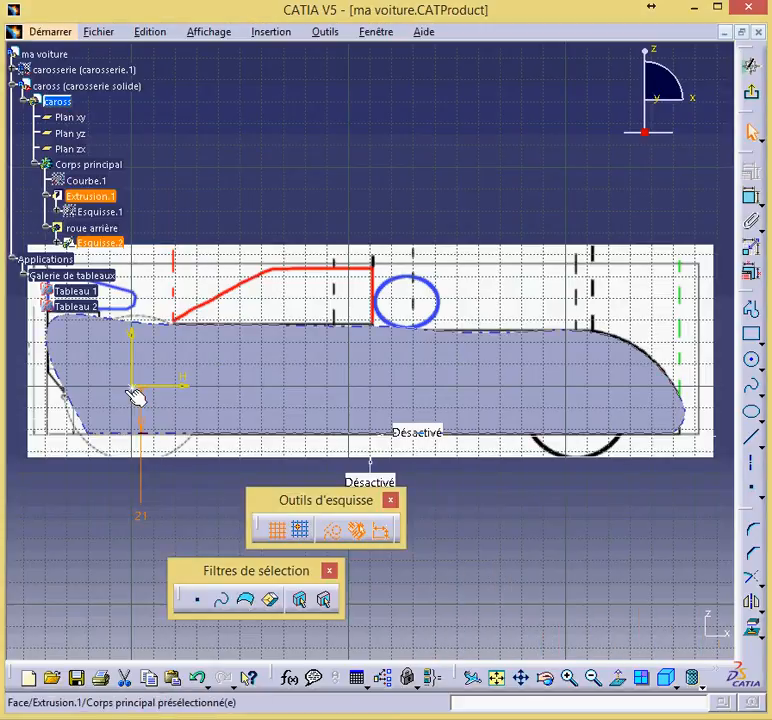
click(753, 197)
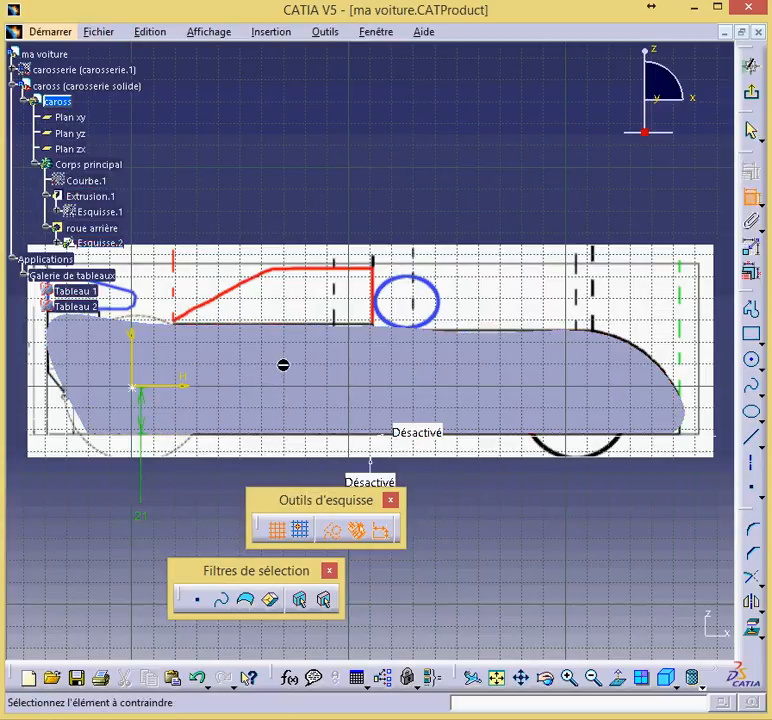
click(133, 387)
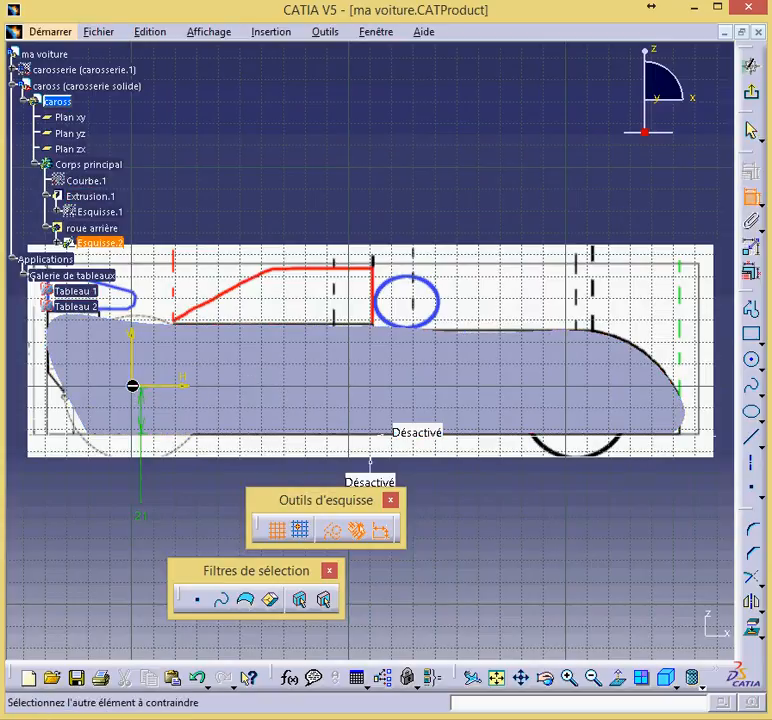
click(45, 435)
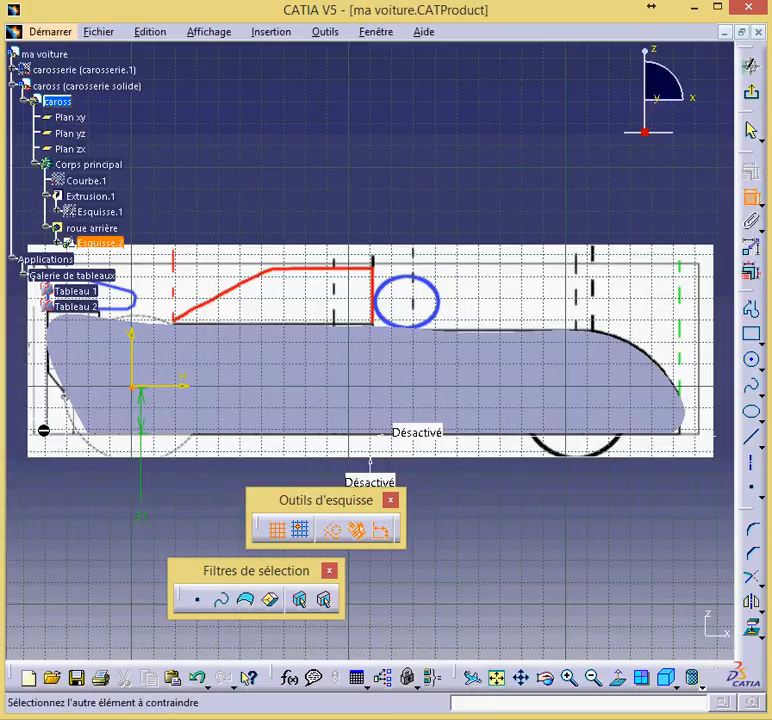
click(50, 342)
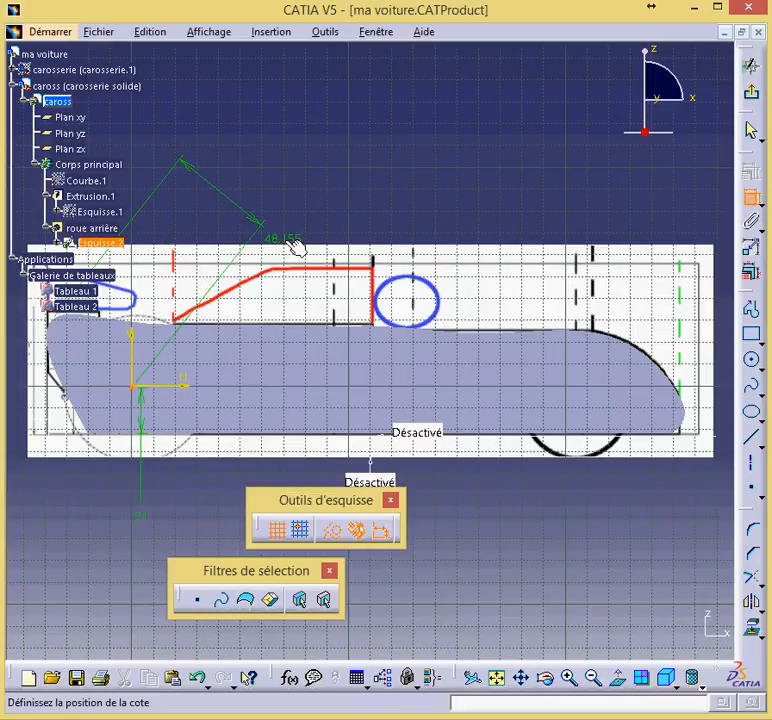
key(Escape)
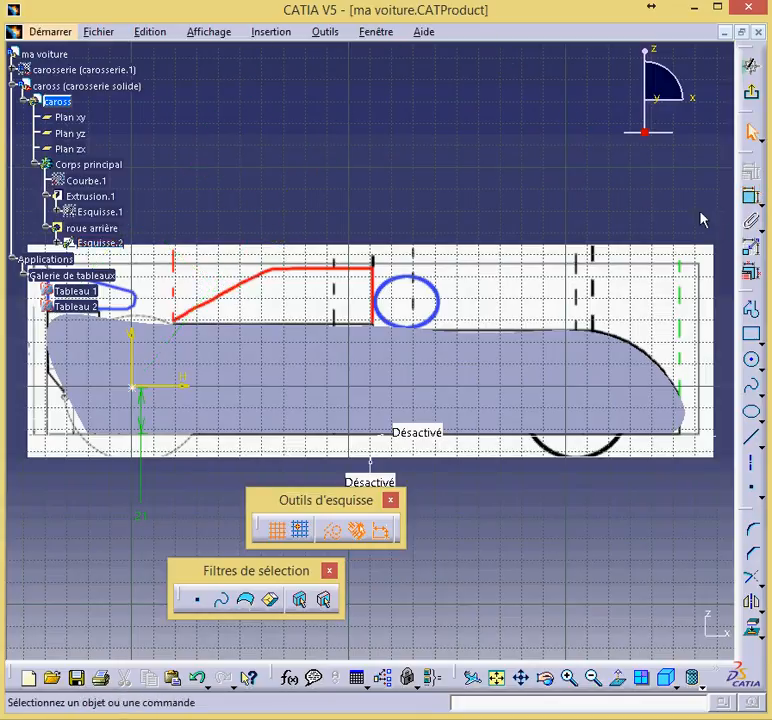
click(751, 197)
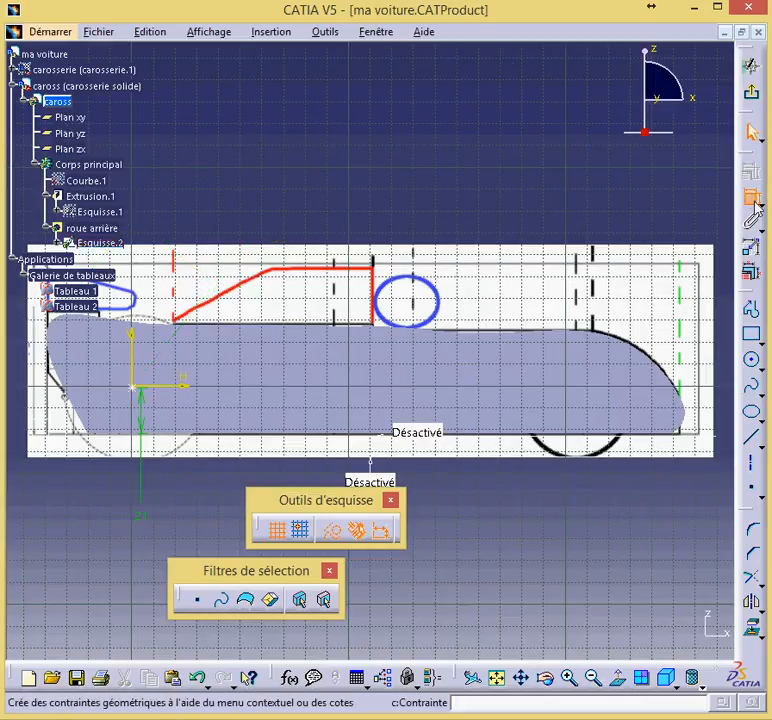
click(142, 390)
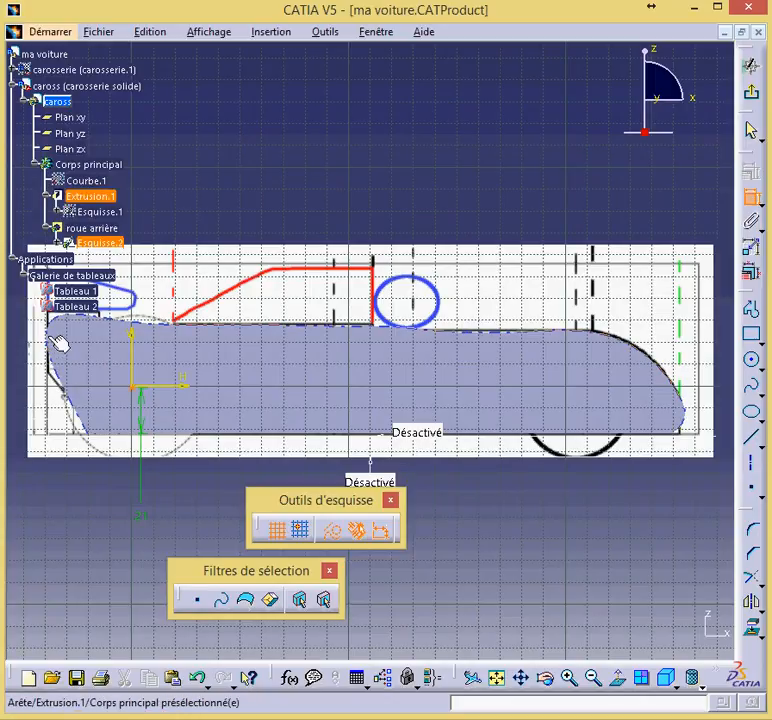
click(138, 345)
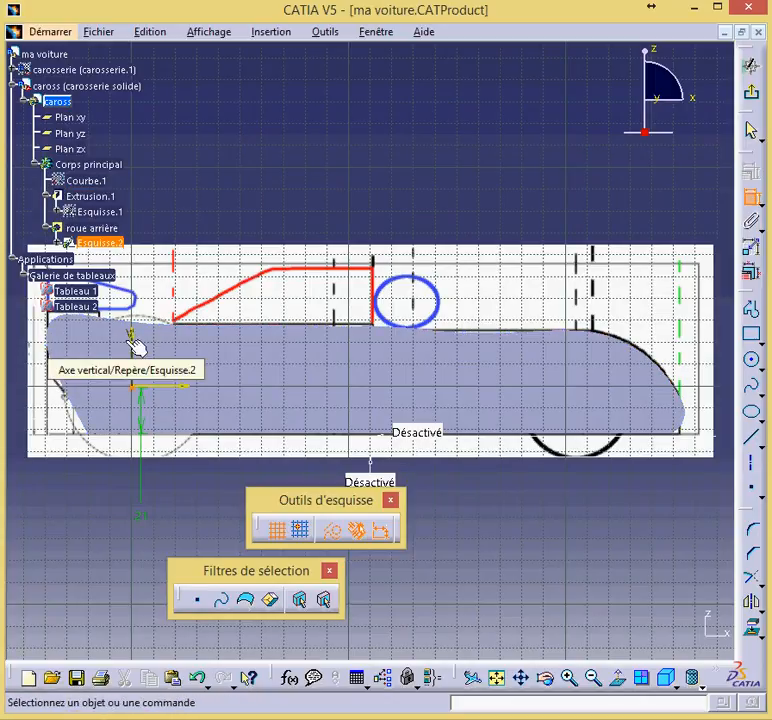
Try constraining the sketch's vertical axis 41 mm from the body's rear edge, and delete that constraint.
click(757, 200)
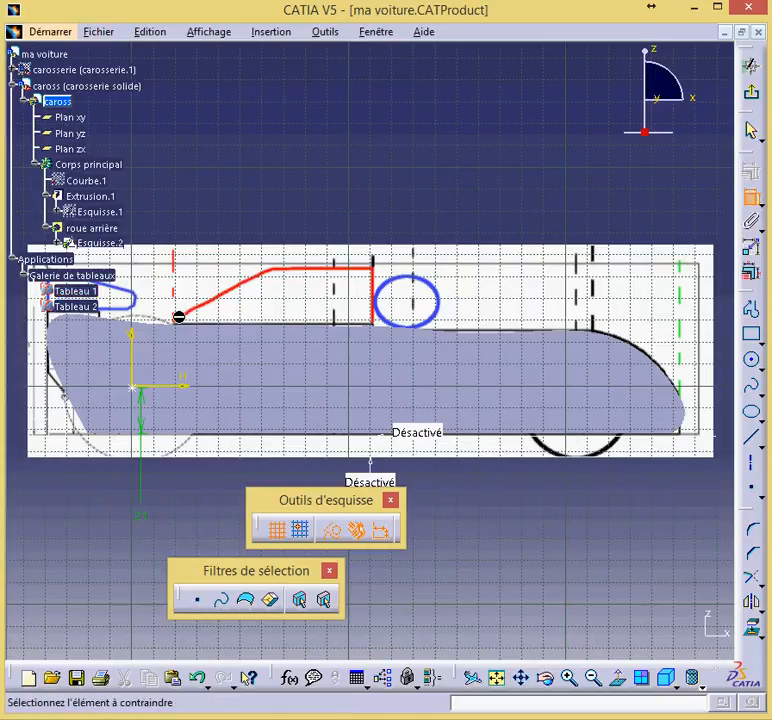
click(57, 350)
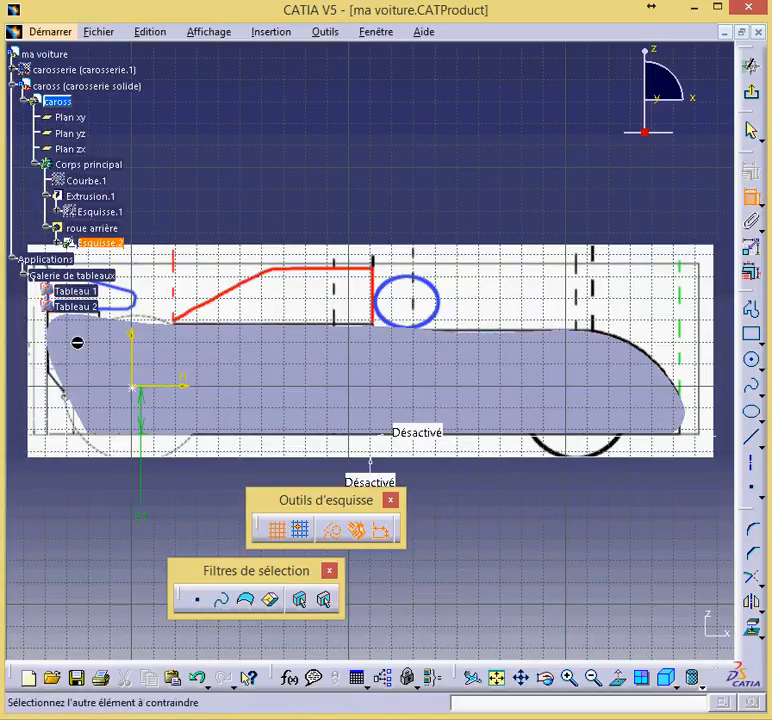
click(140, 346)
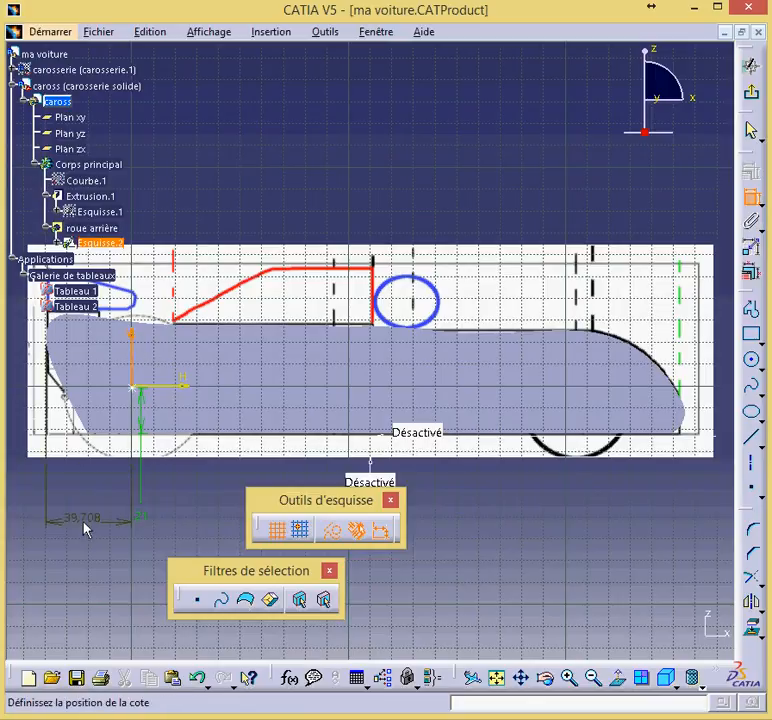
click(85, 529)
double_click(85, 529)
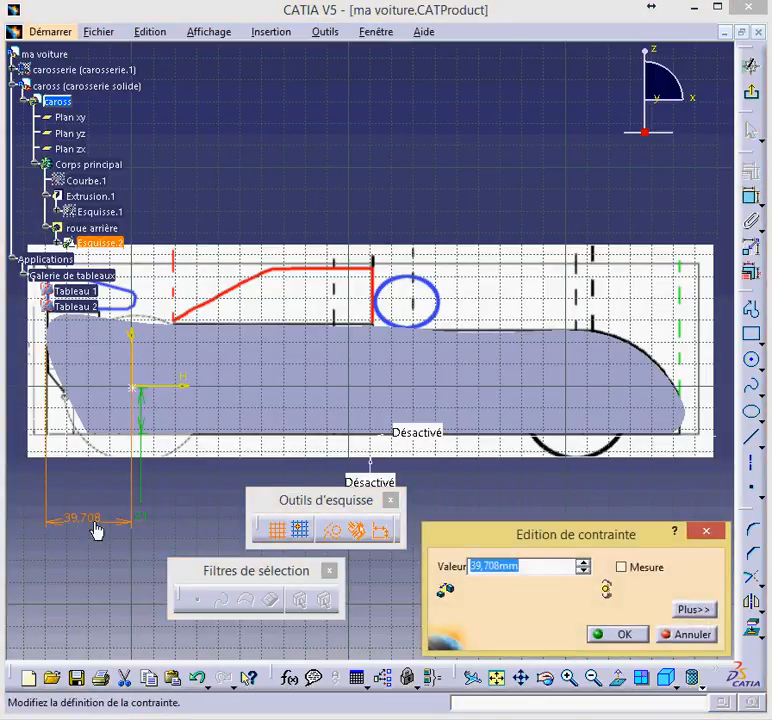
text(41)
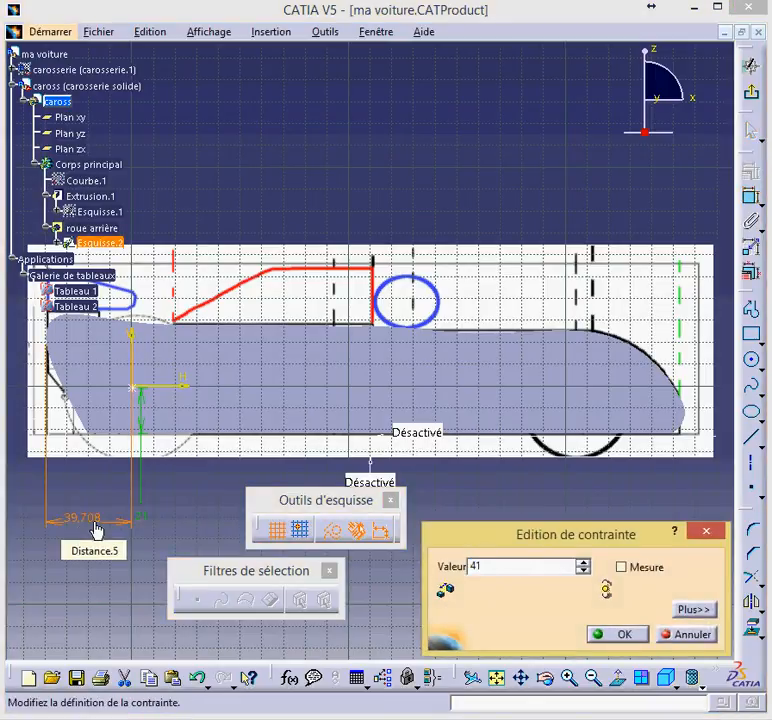
click(622, 635)
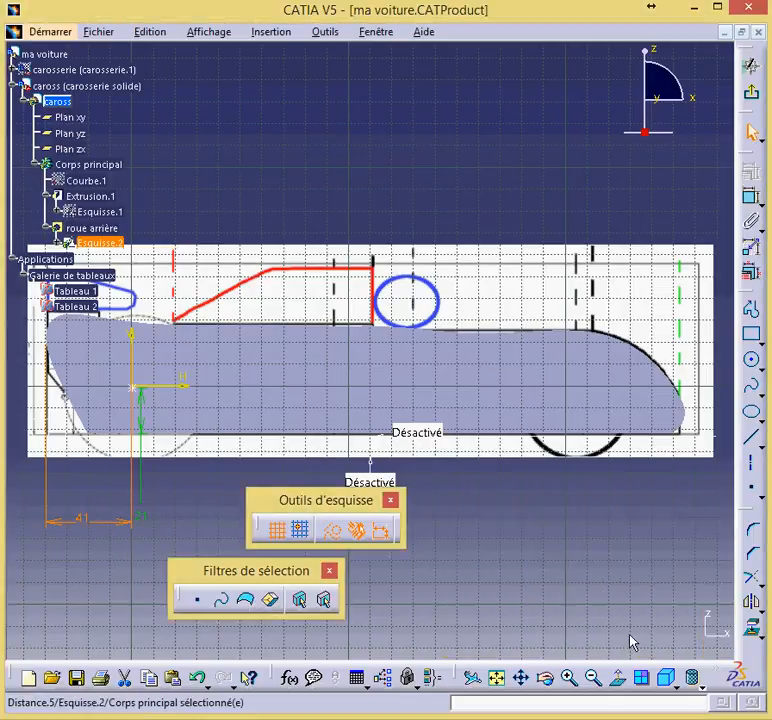
click(402, 604)
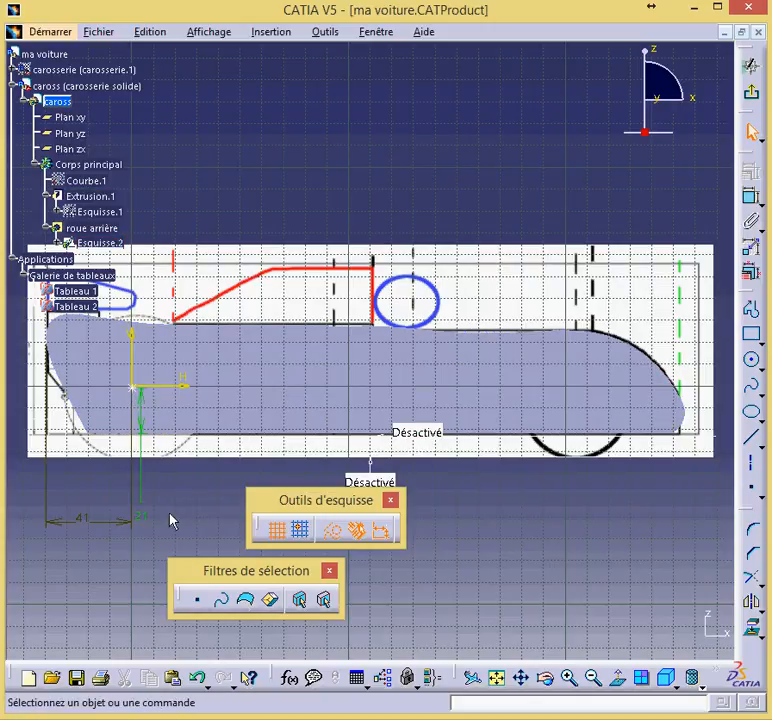
click(84, 520)
key(Delete)
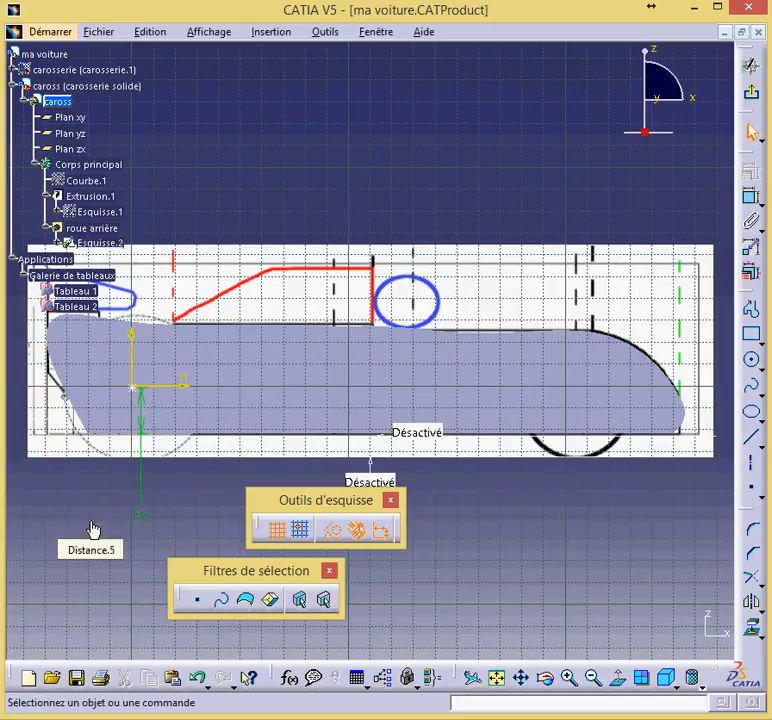
click(751, 197)
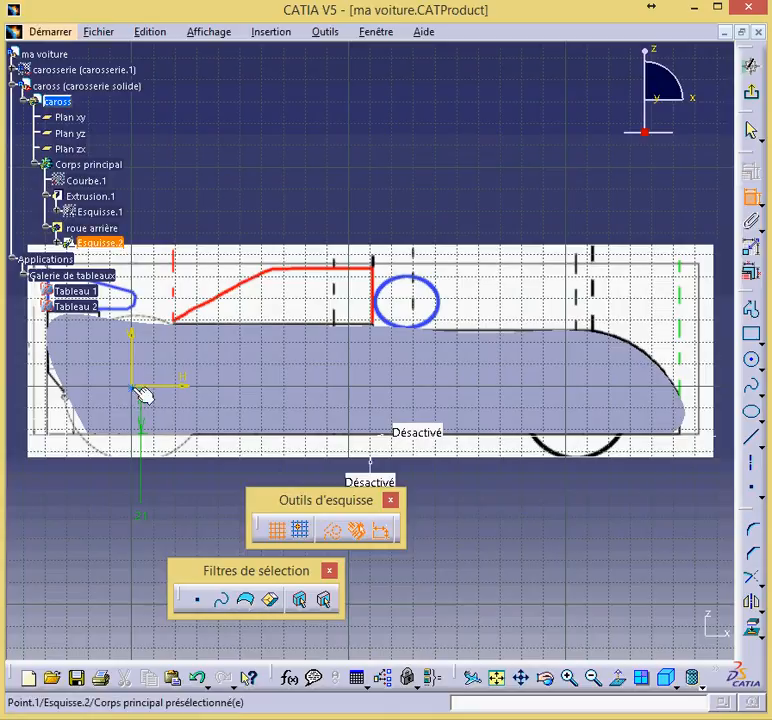
click(71, 395)
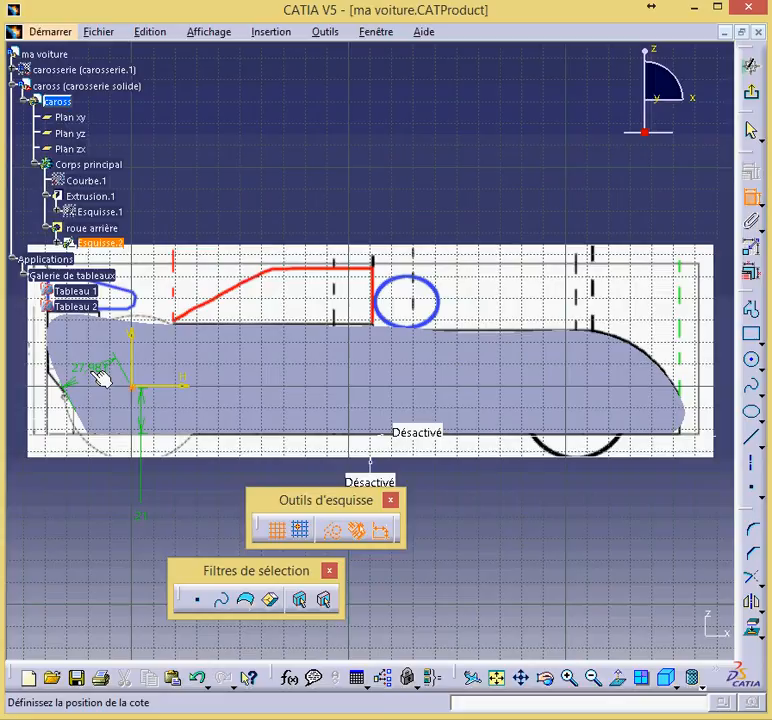
key(Escape)
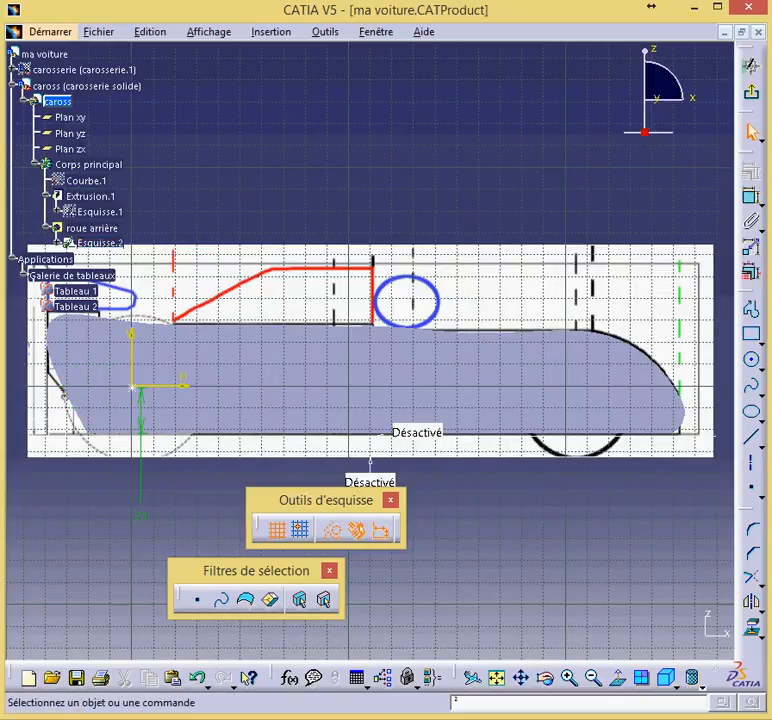
Dimension the distance between the rear wheel hole's centre point and the body's curved rear edge.
click(752, 200)
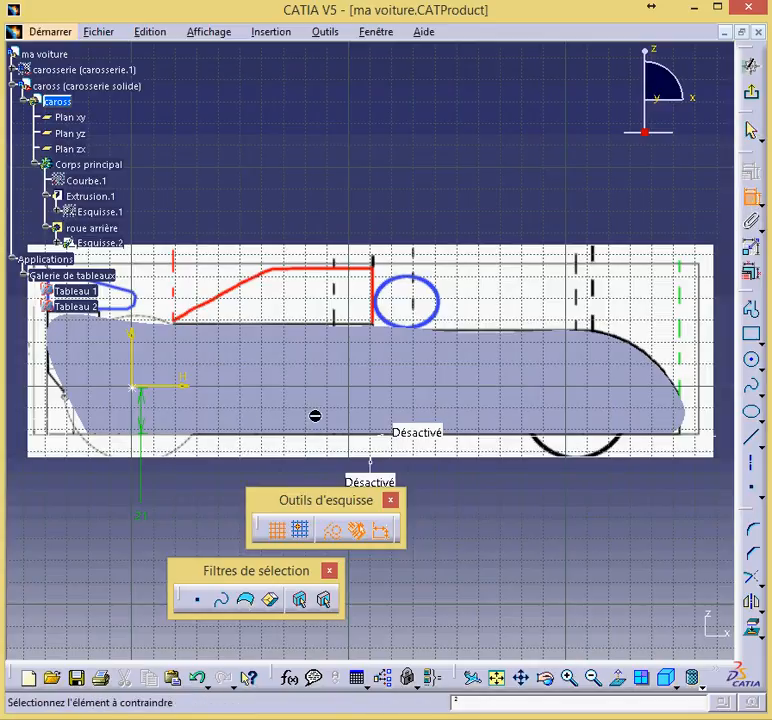
click(135, 390)
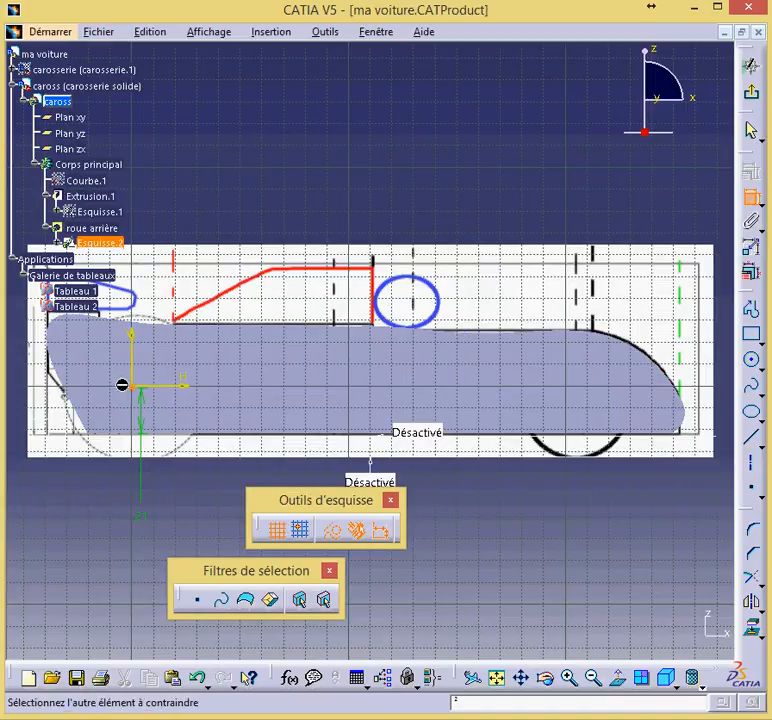
click(55, 343)
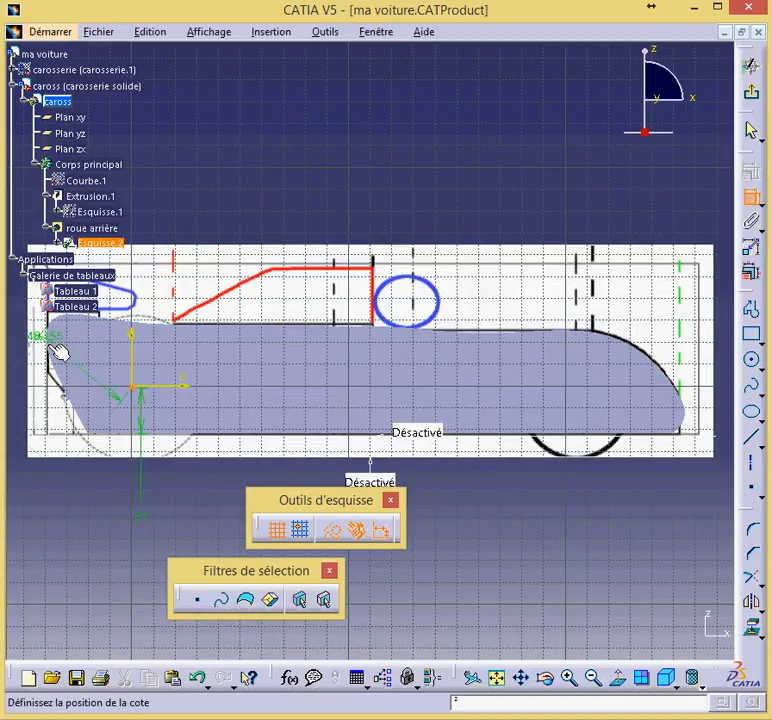
double_click(34, 504)
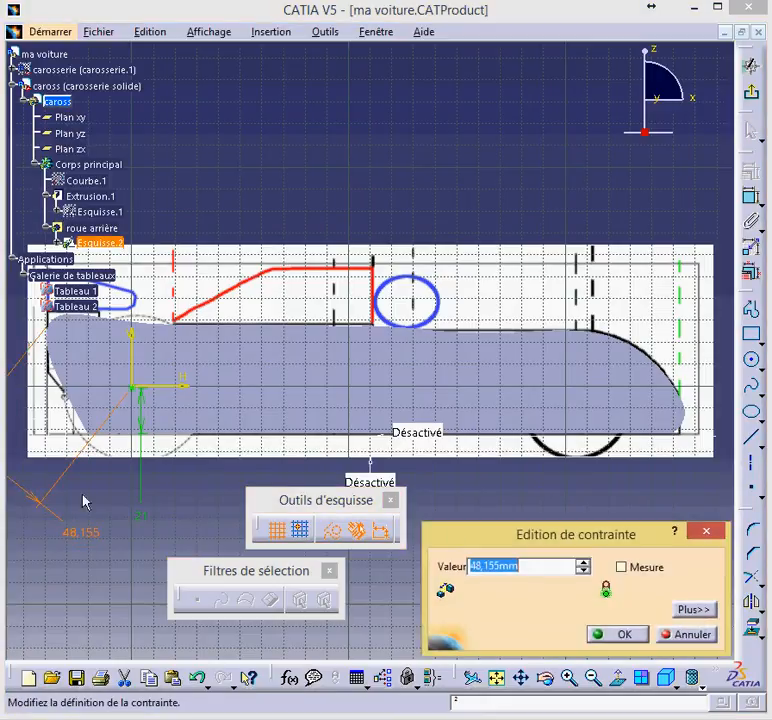
click(686, 607)
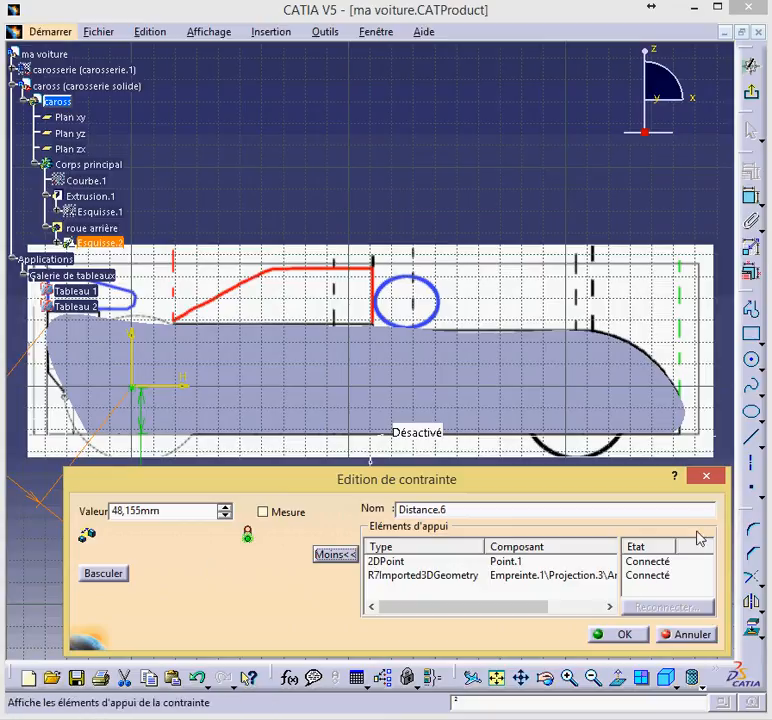
click(707, 477)
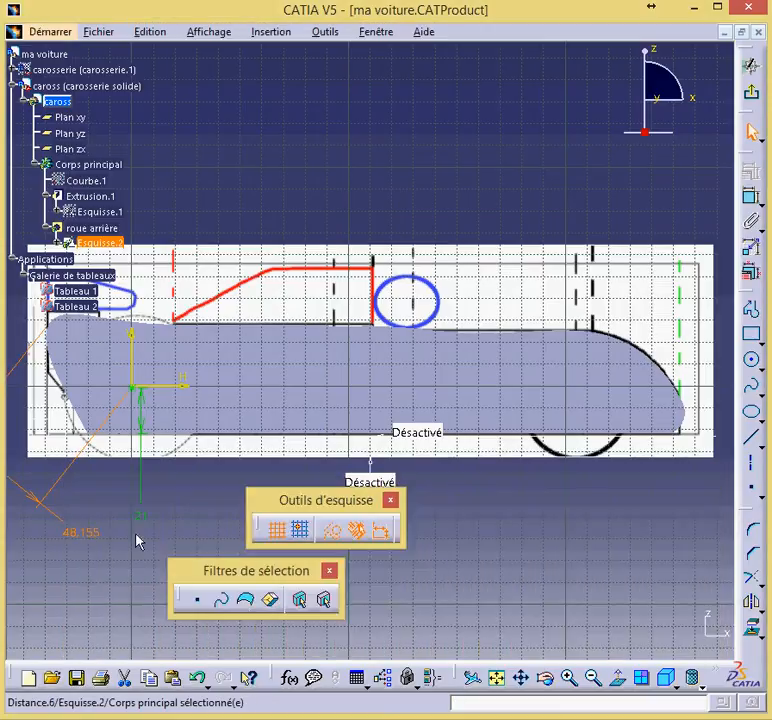
Try to set the hole centre's distance from the rear edge to 41 mm while animating that constraint.
click(752, 248)
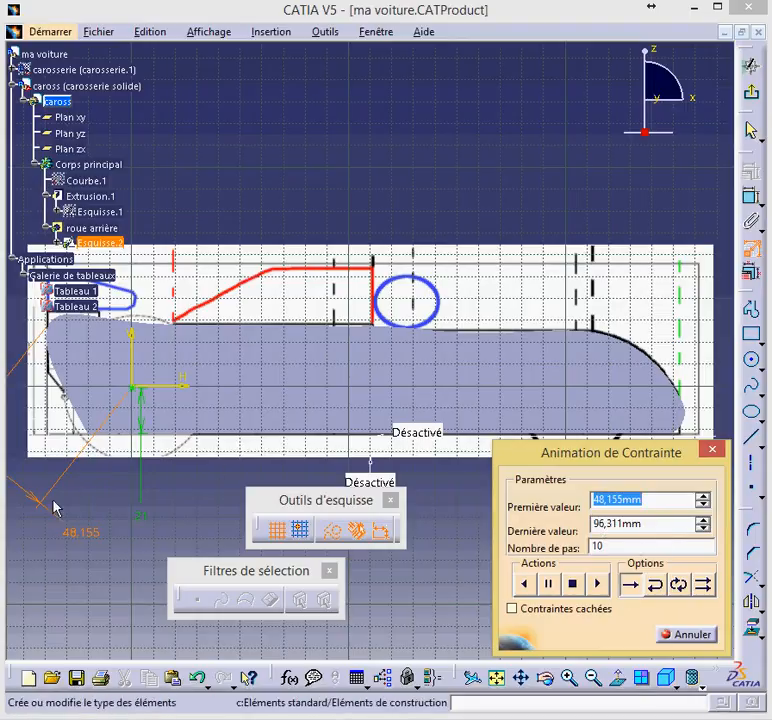
drag(37, 502, 135, 478)
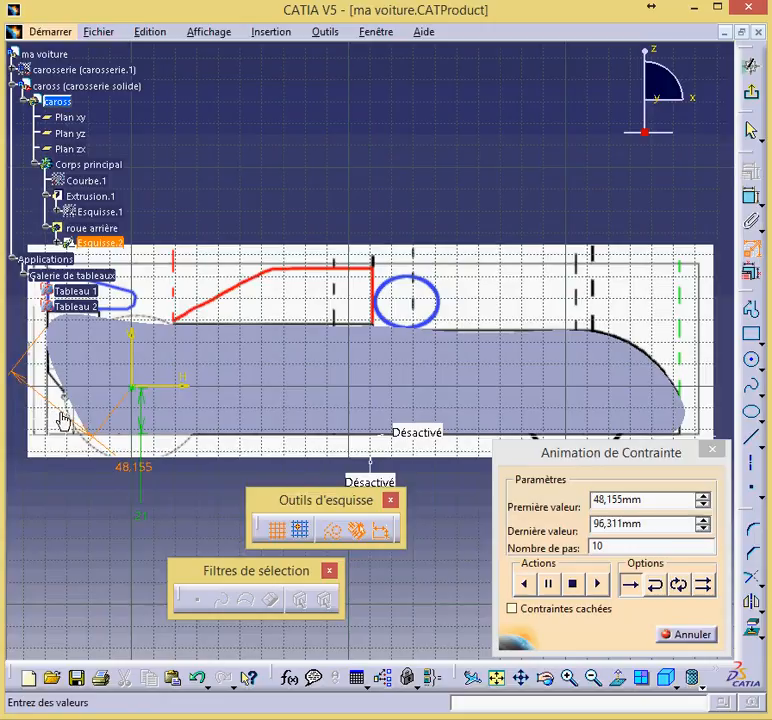
double_click(22, 386)
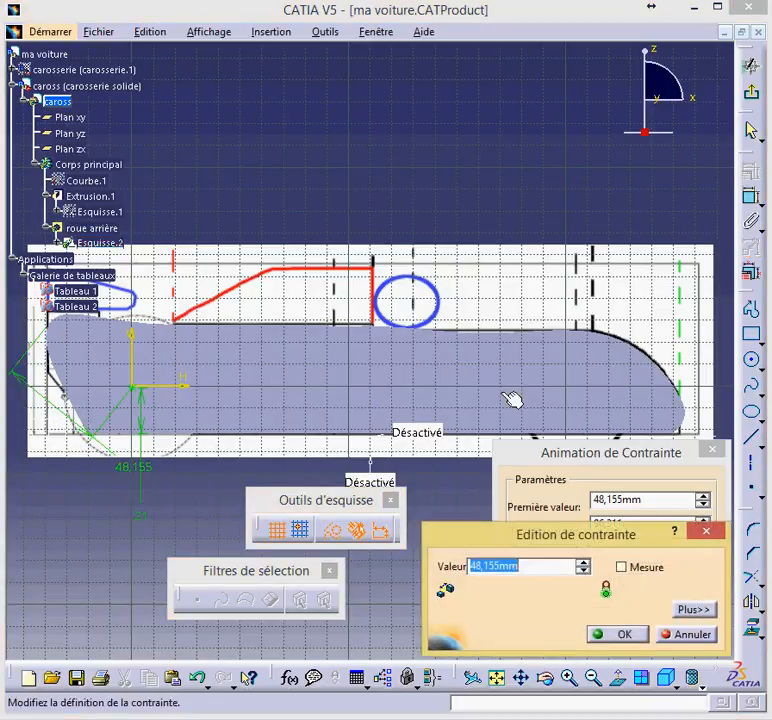
click(706, 532)
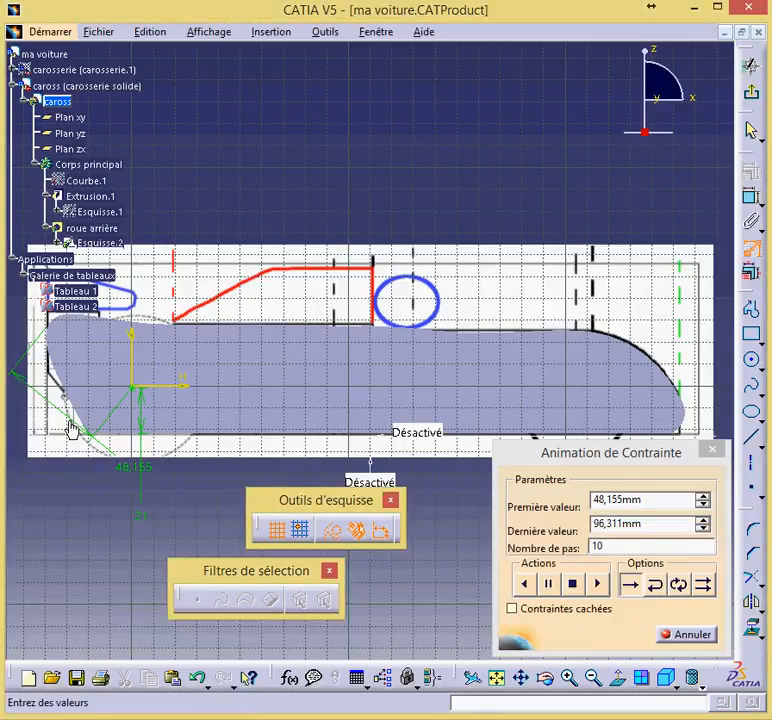
double_click(137, 471)
text(41)
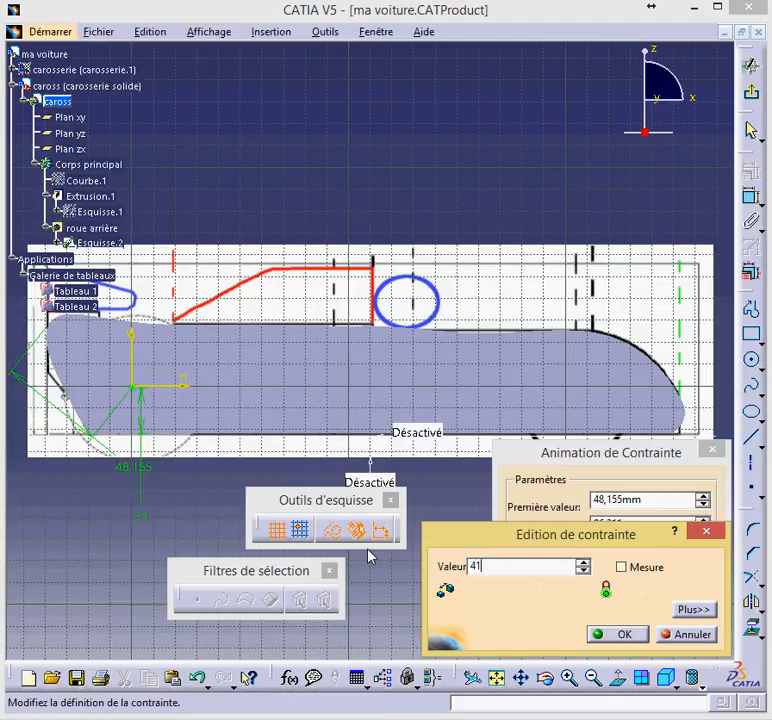
click(622, 635)
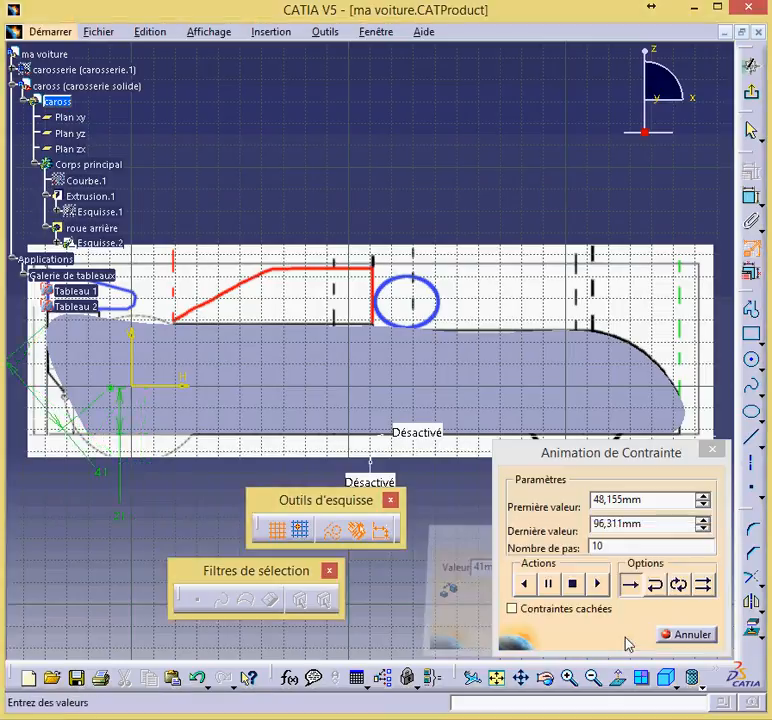
click(712, 451)
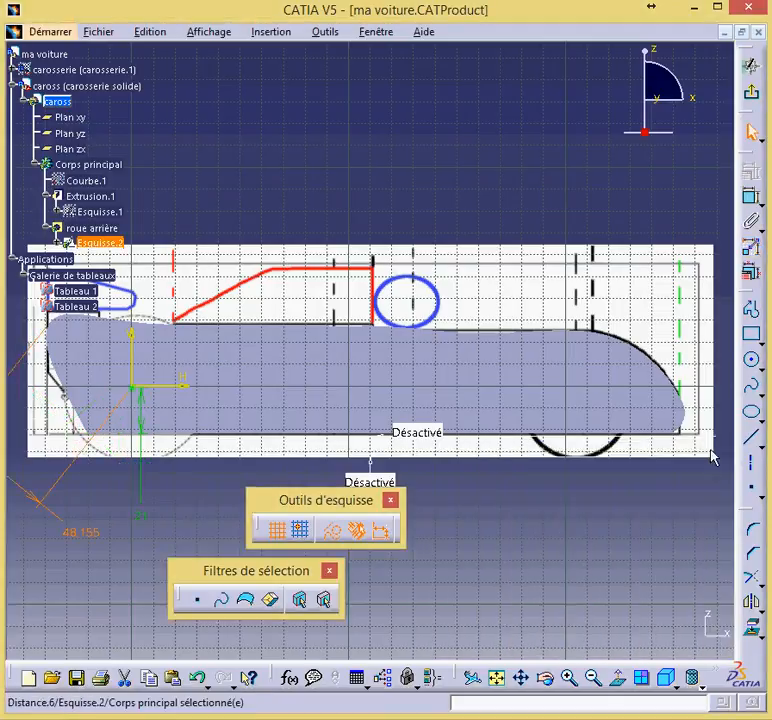
Exit the positioning sketch and reduce the diameter of the "roue arrière" hole to 55 mm.
click(752, 95)
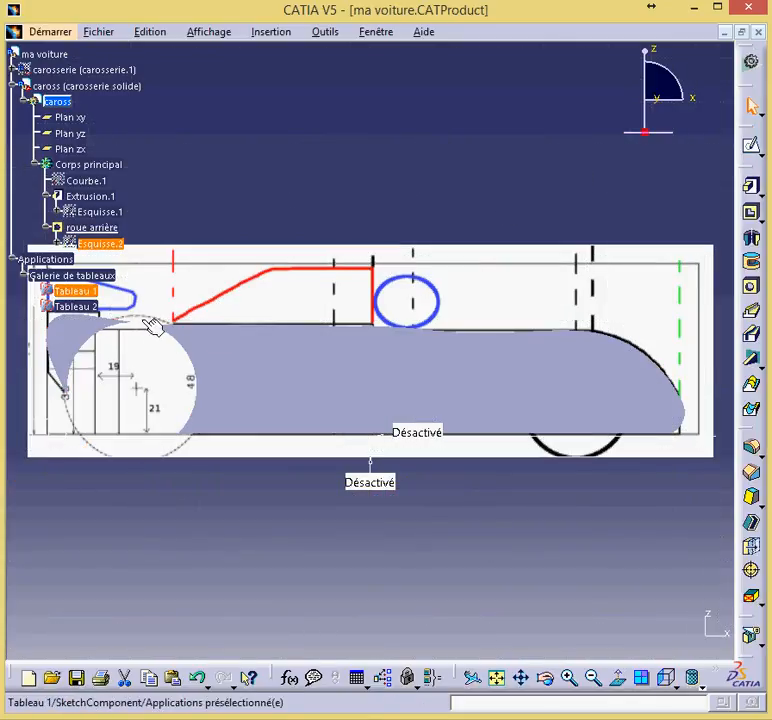
click(98, 228)
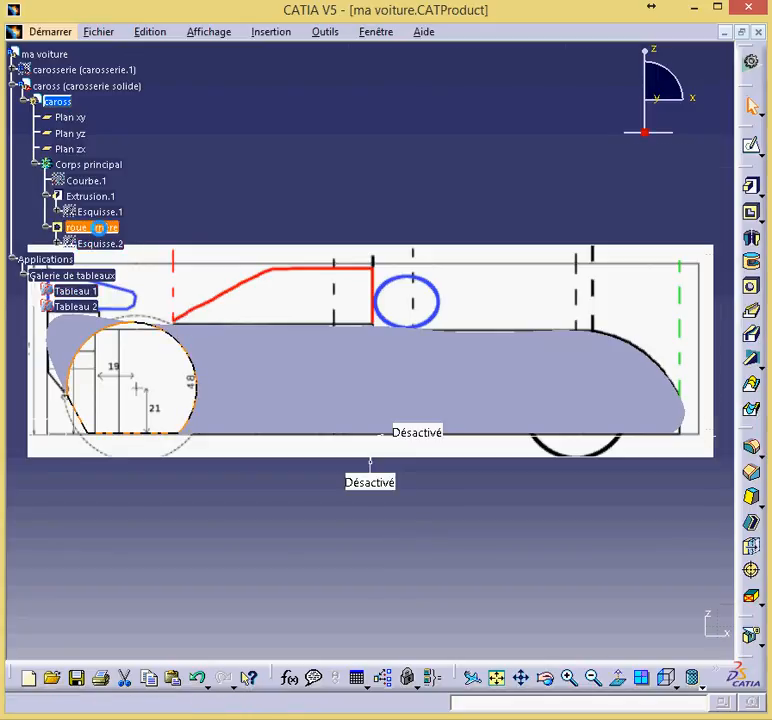
click(513, 399)
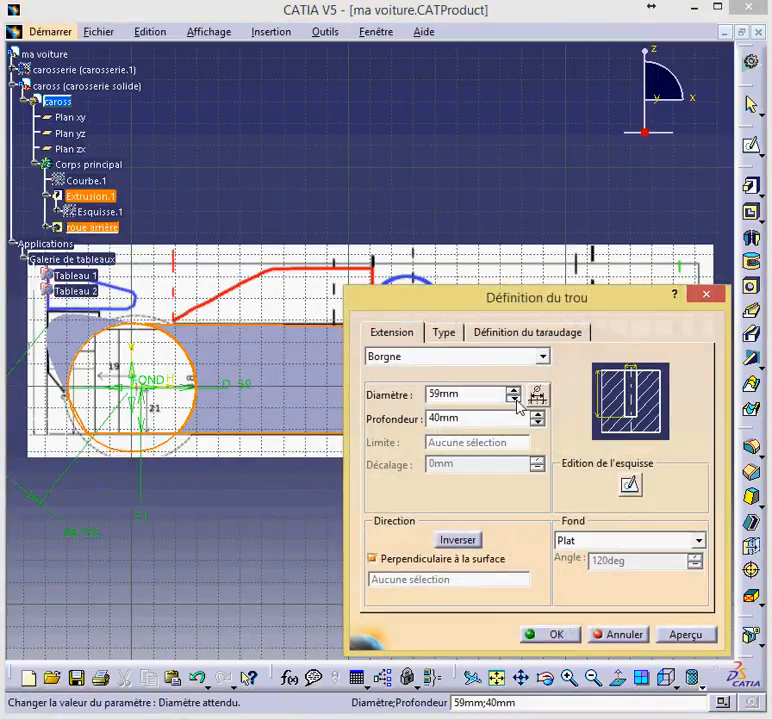
click(513, 399)
click(513, 399)
click(513, 399)
click(513, 399)
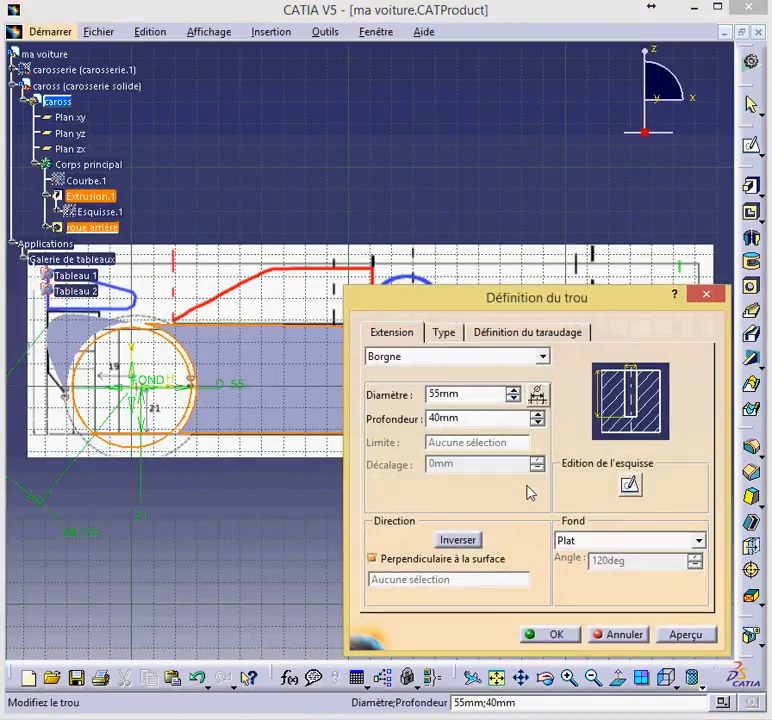
click(545, 637)
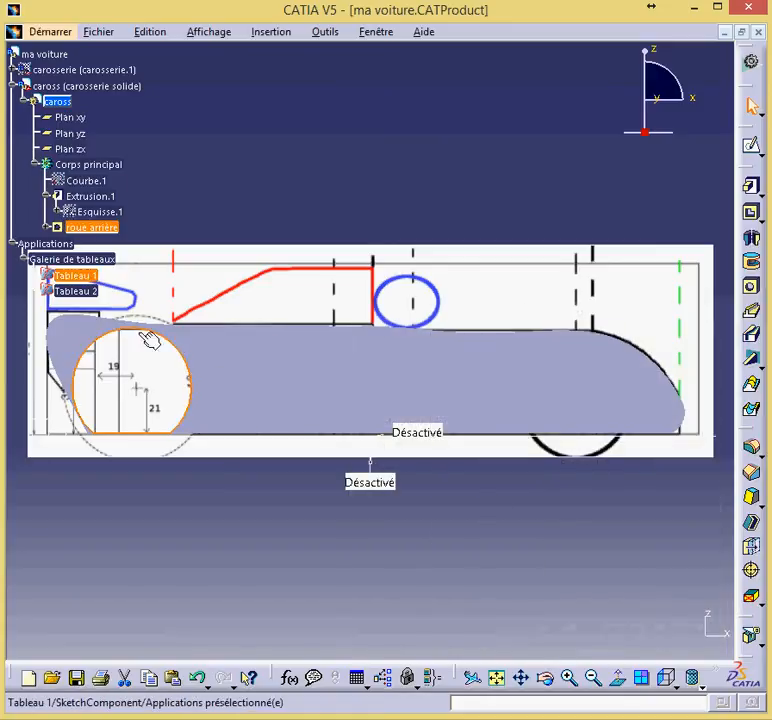
click(490, 202)
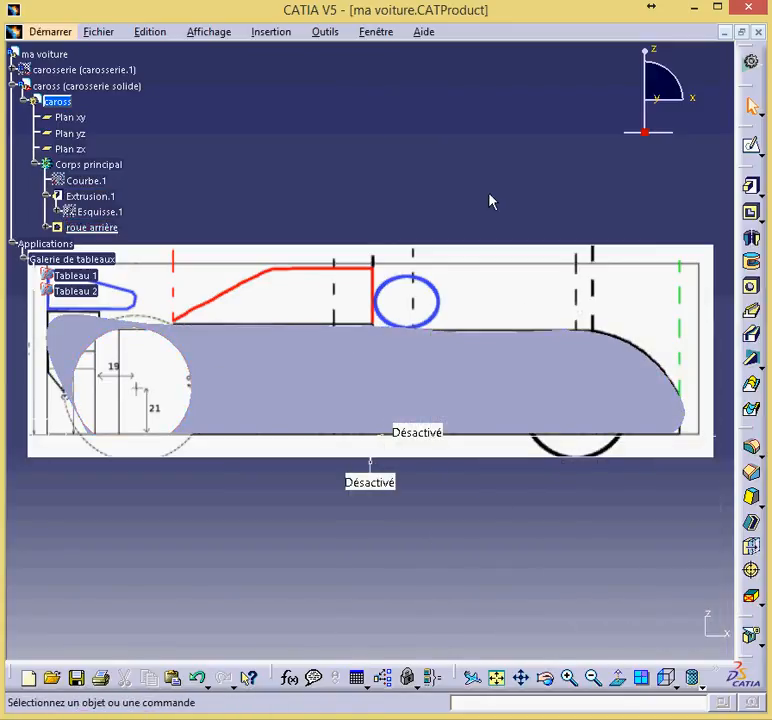
Cut a blind, flat-bottomed hole 40 mm in diameter and 25 mm deep in the body's side face near the front wheel.
click(751, 287)
click(578, 402)
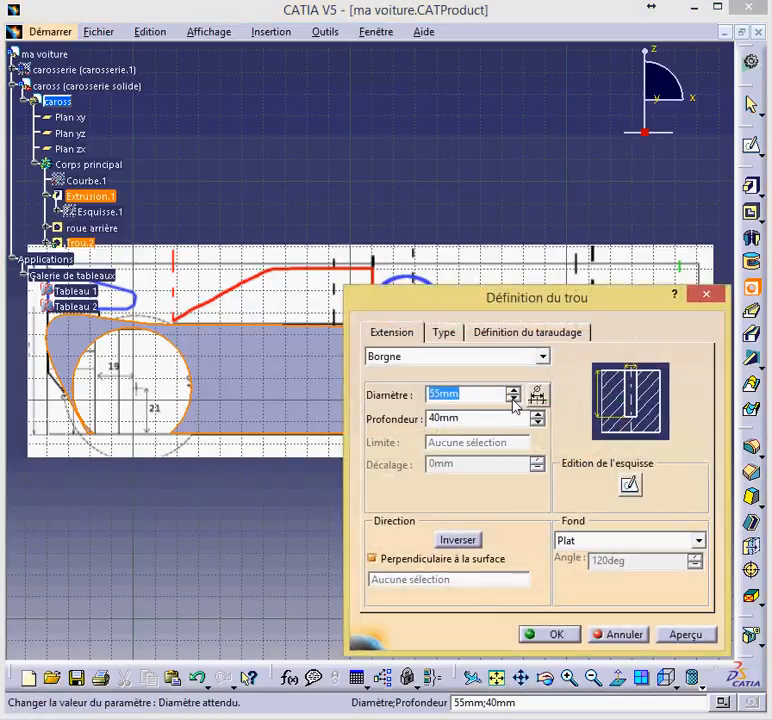
drag(514, 400, 511, 398)
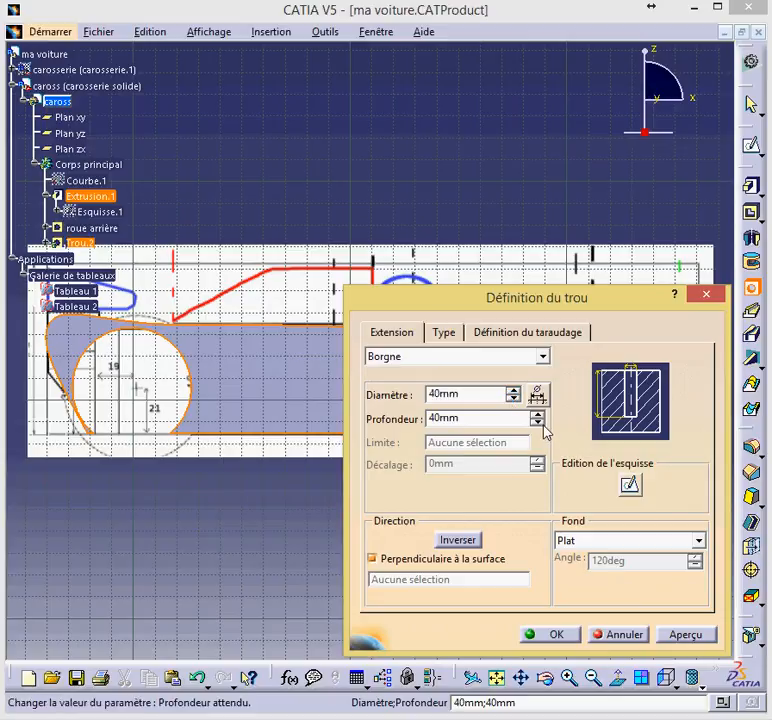
click(538, 423)
click(538, 423)
click(538, 423)
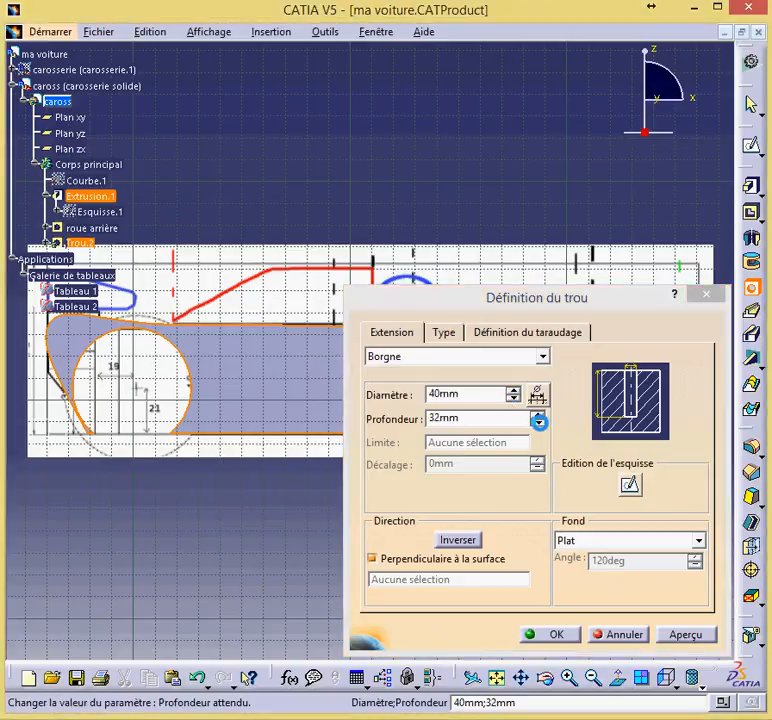
click(538, 423)
click(538, 423)
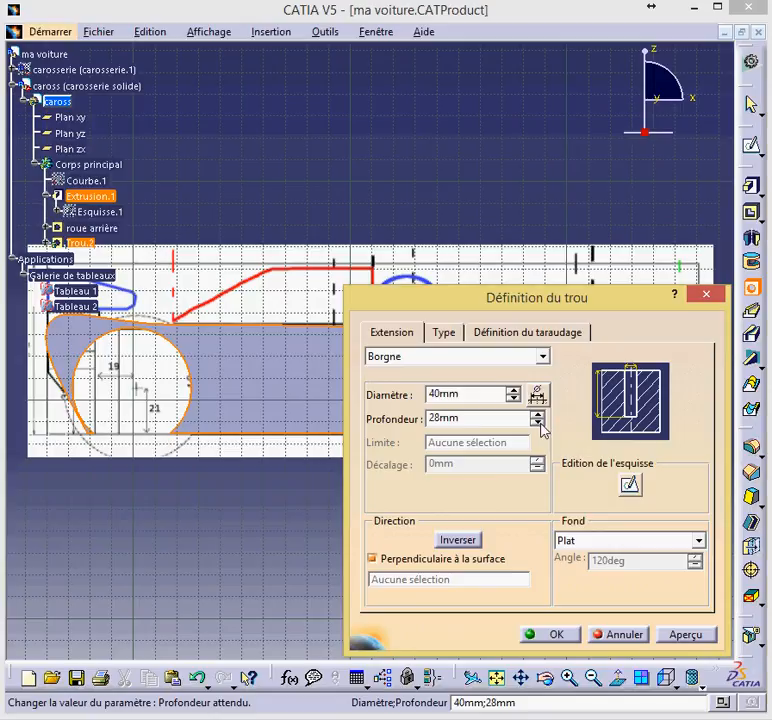
click(538, 423)
click(538, 423)
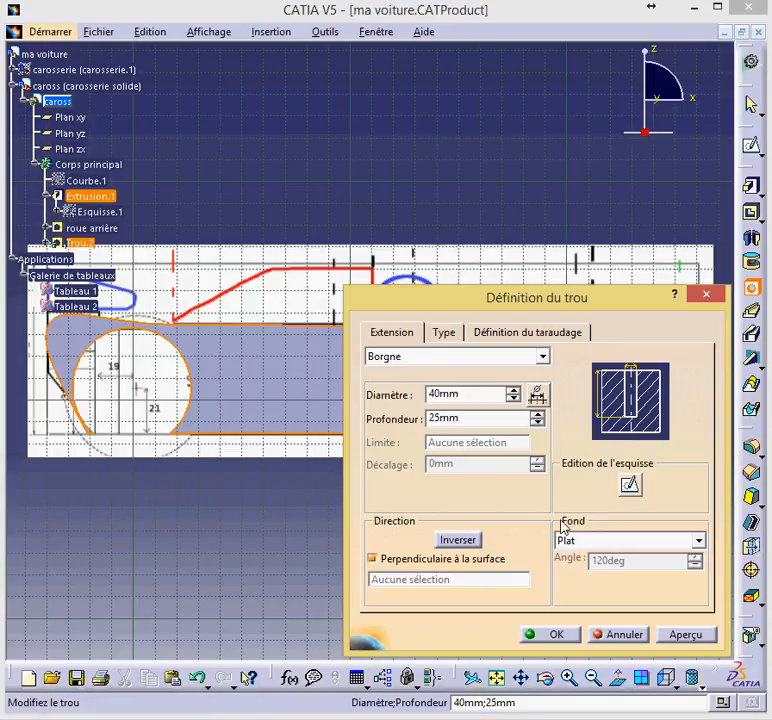
click(550, 634)
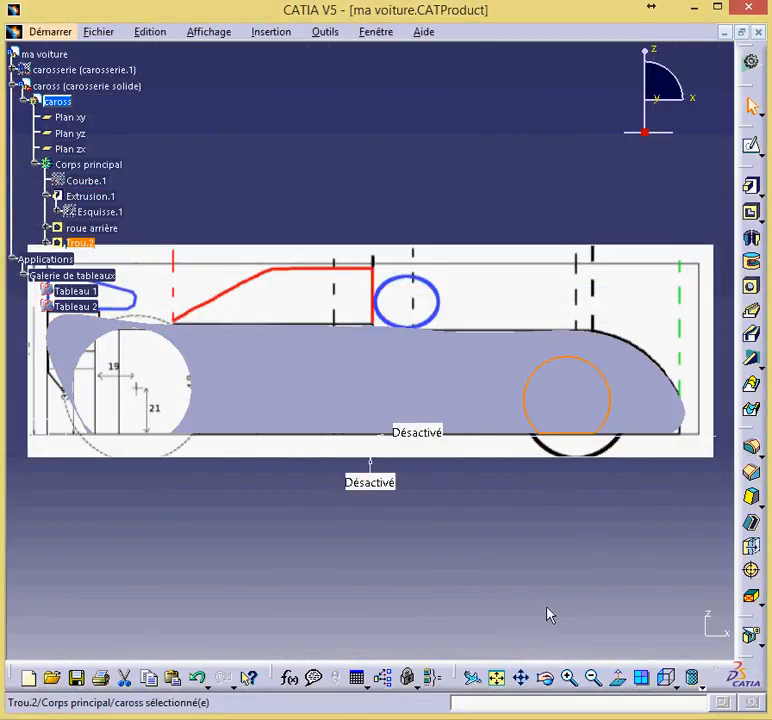
click(592, 552)
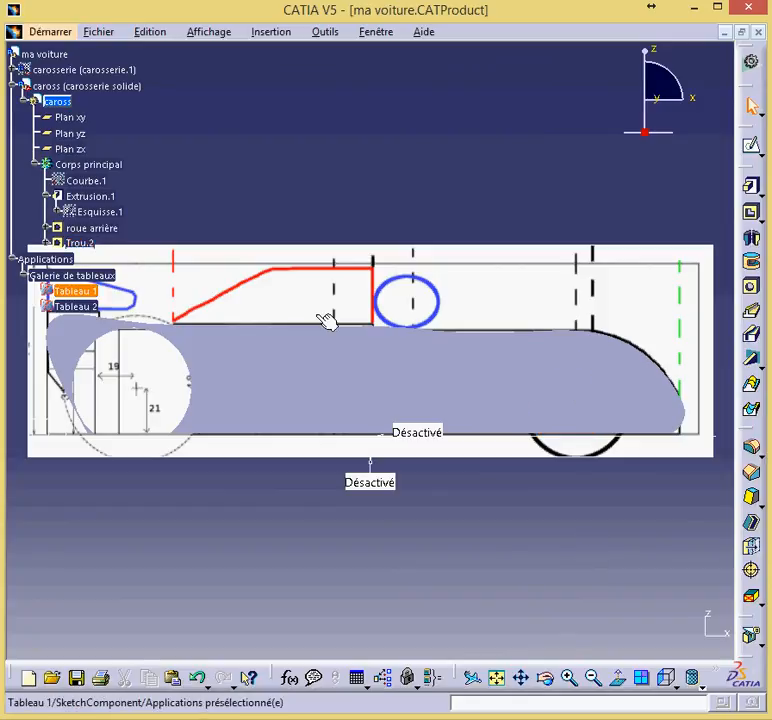
Rename the front wheel's hole feature as "roue avant".
right_click(74, 246)
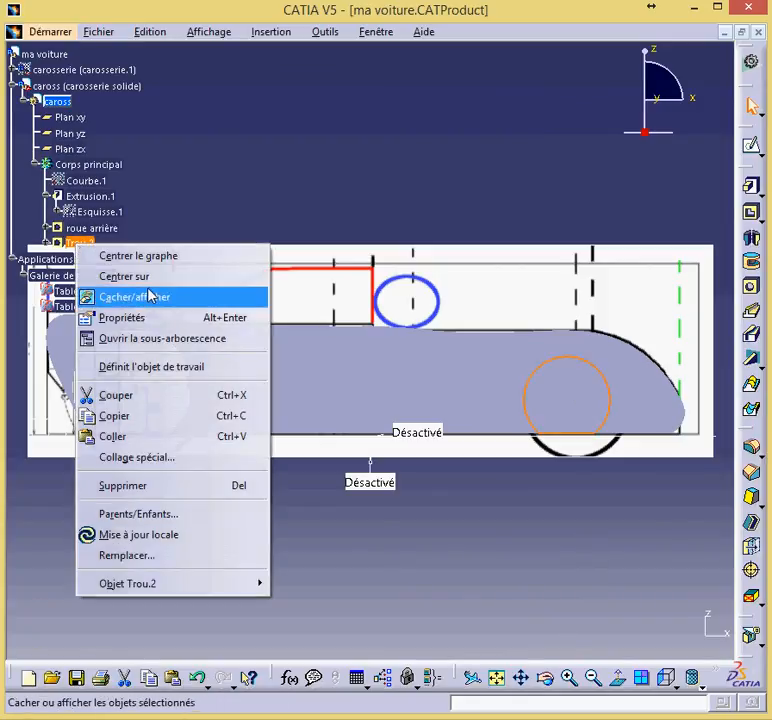
click(145, 317)
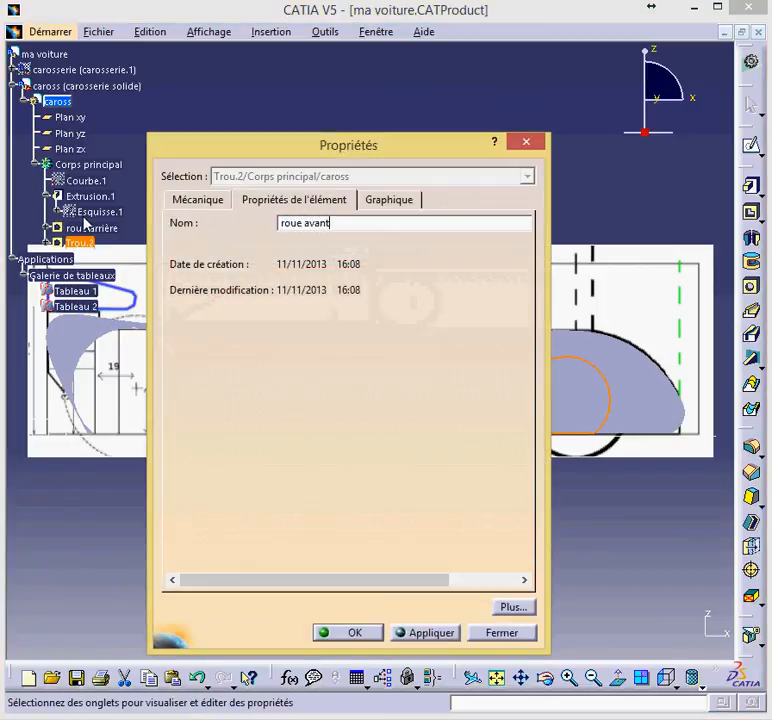
click(340, 632)
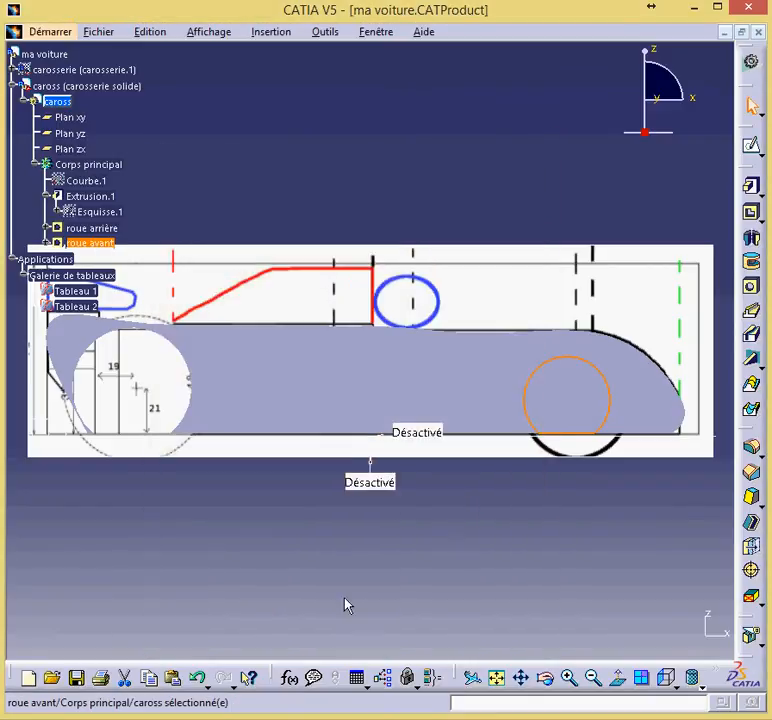
Edit the "roue avant" hole's positioning sketch and constrain its centre point 14 mm above the body's bottom edge.
click(46, 243)
double_click(118, 259)
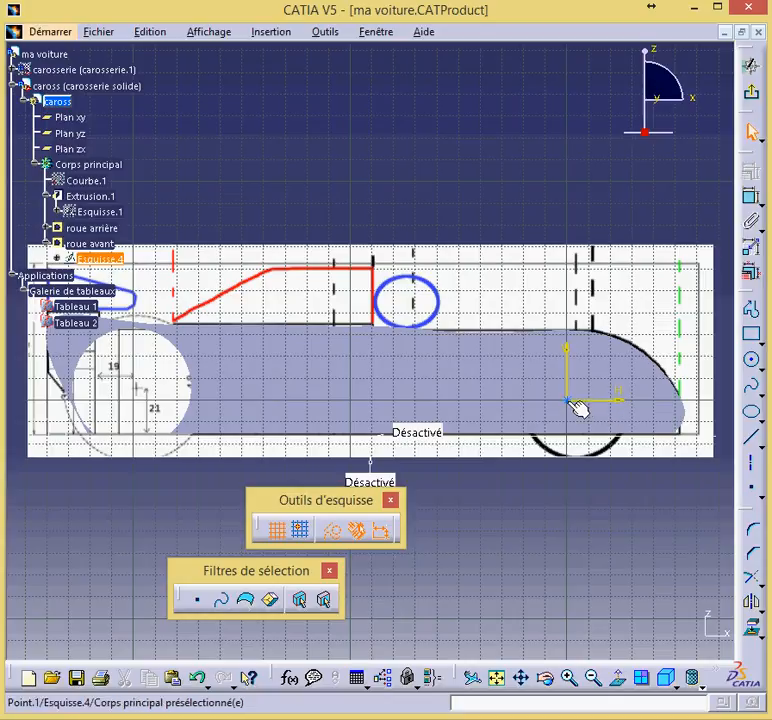
click(751, 196)
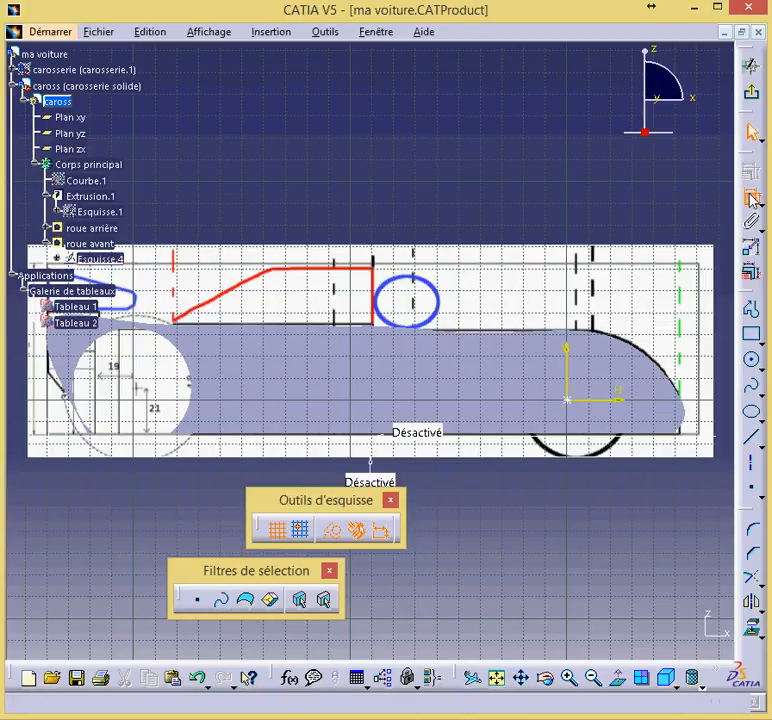
click(565, 403)
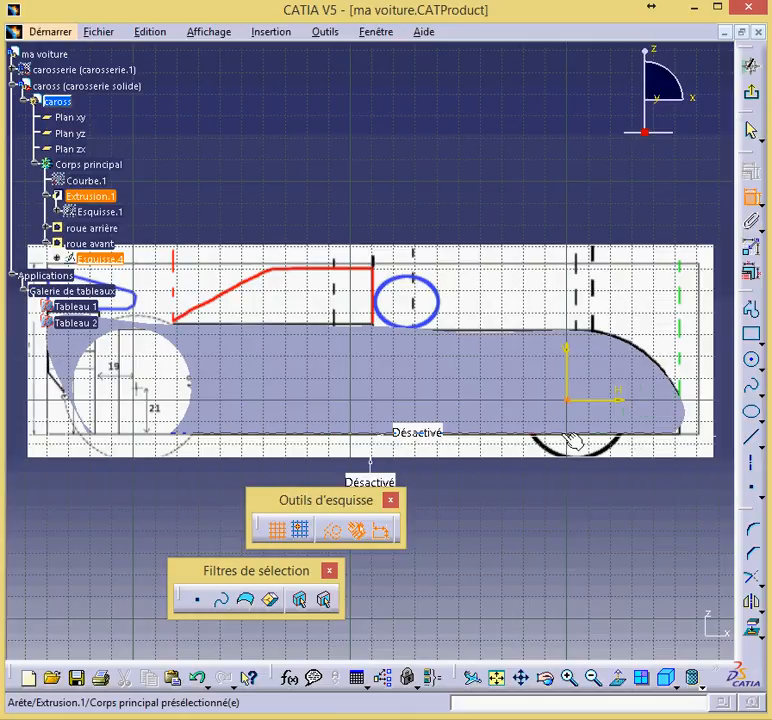
click(571, 442)
click(577, 586)
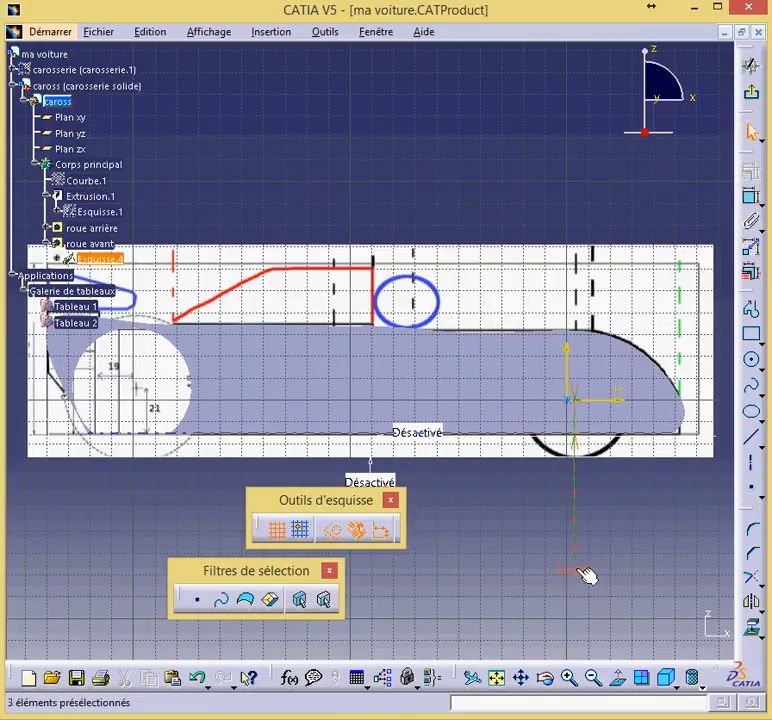
double_click(580, 565)
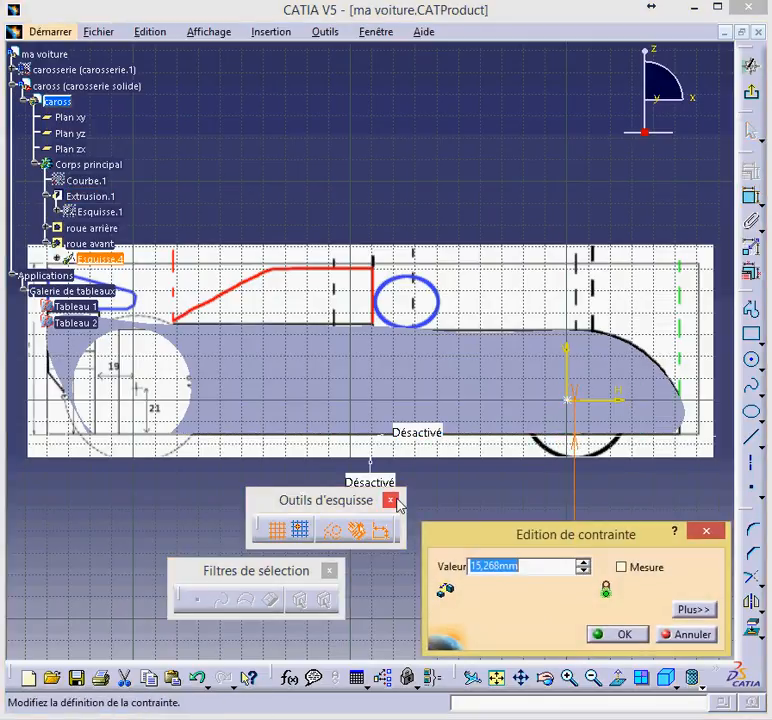
text(14)
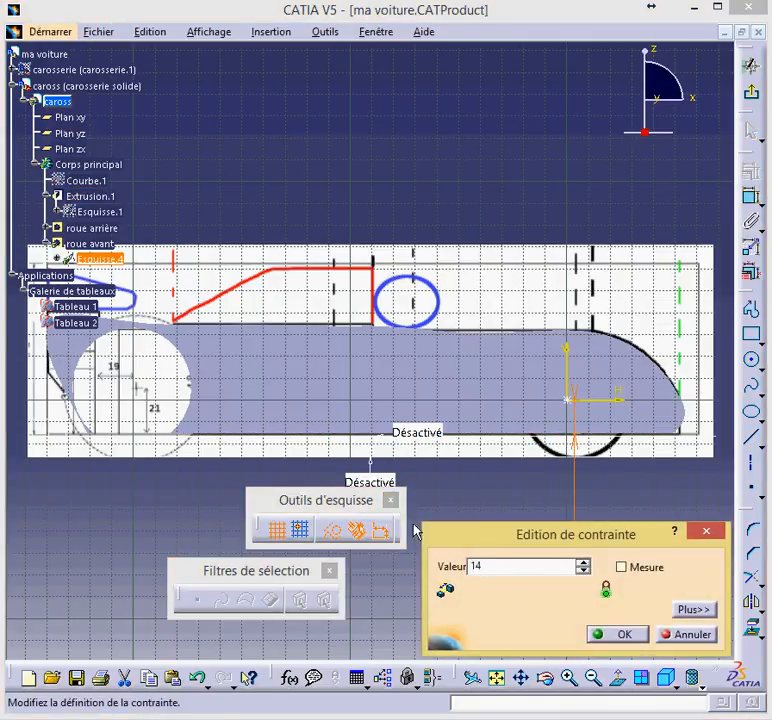
click(622, 634)
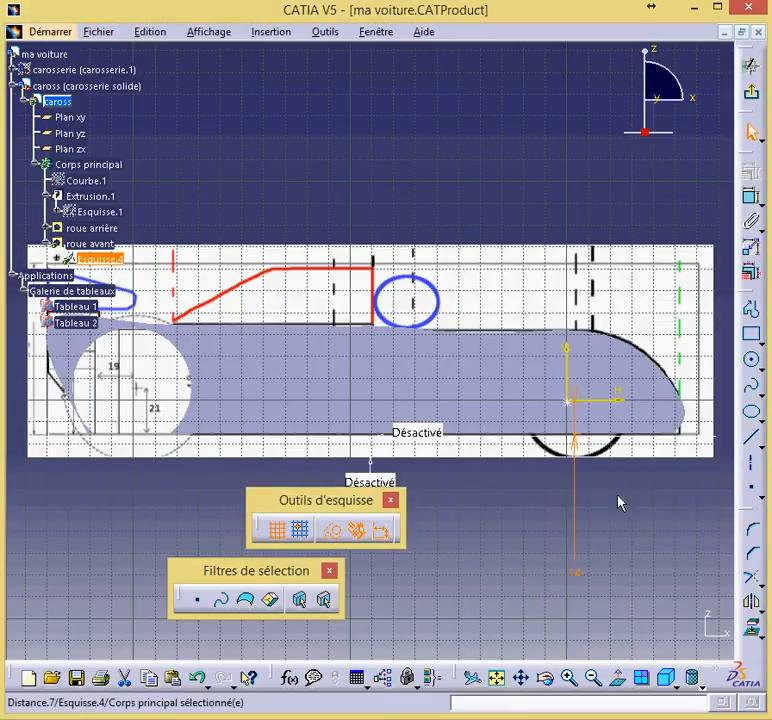
Dimension the front hole's centre point from the body's front edge and set that distance to 50 mm.
click(752, 218)
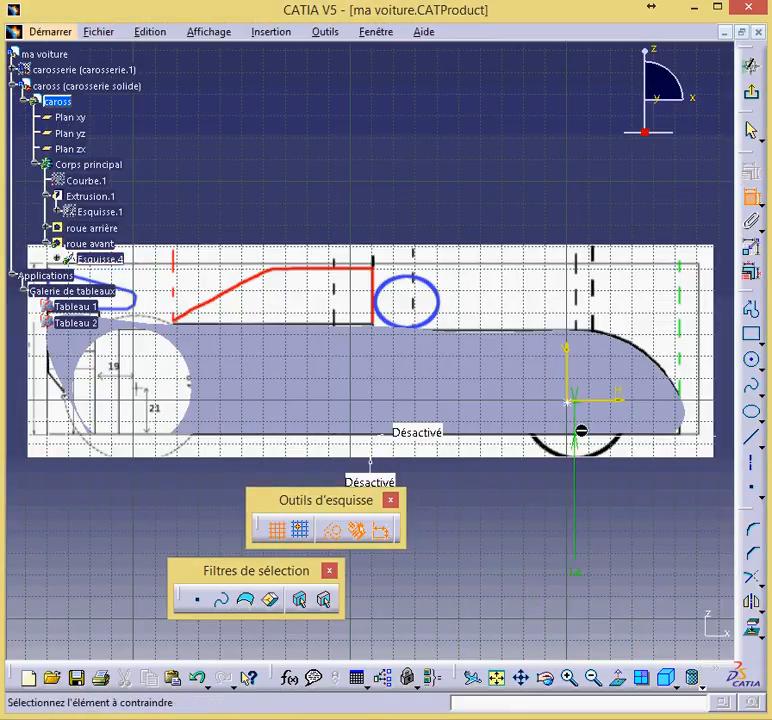
click(568, 404)
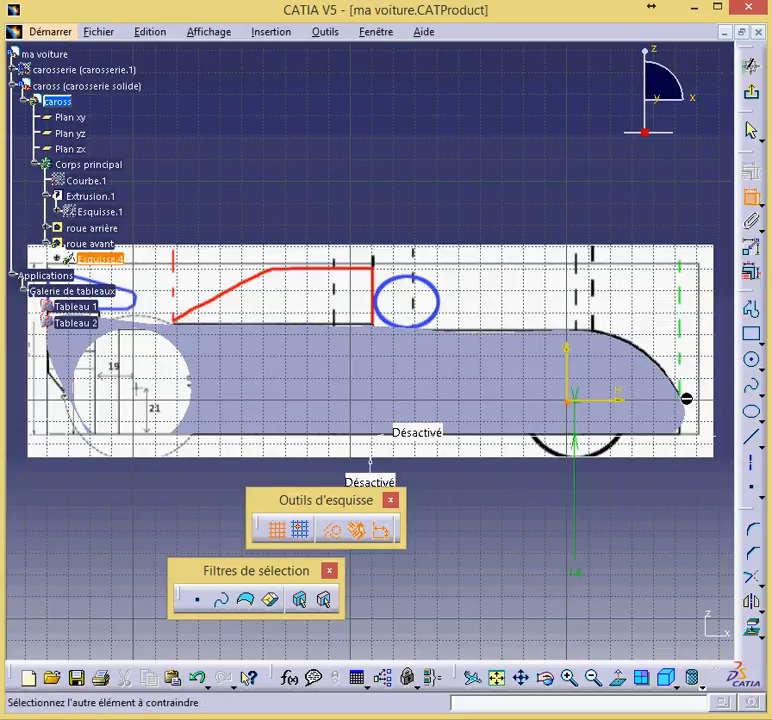
click(690, 407)
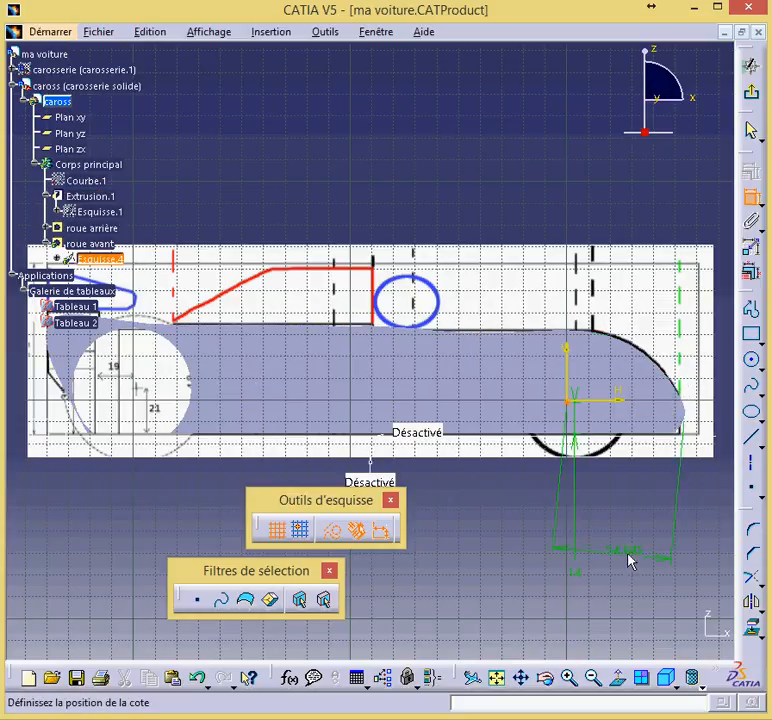
click(638, 560)
click(633, 543)
double_click(633, 543)
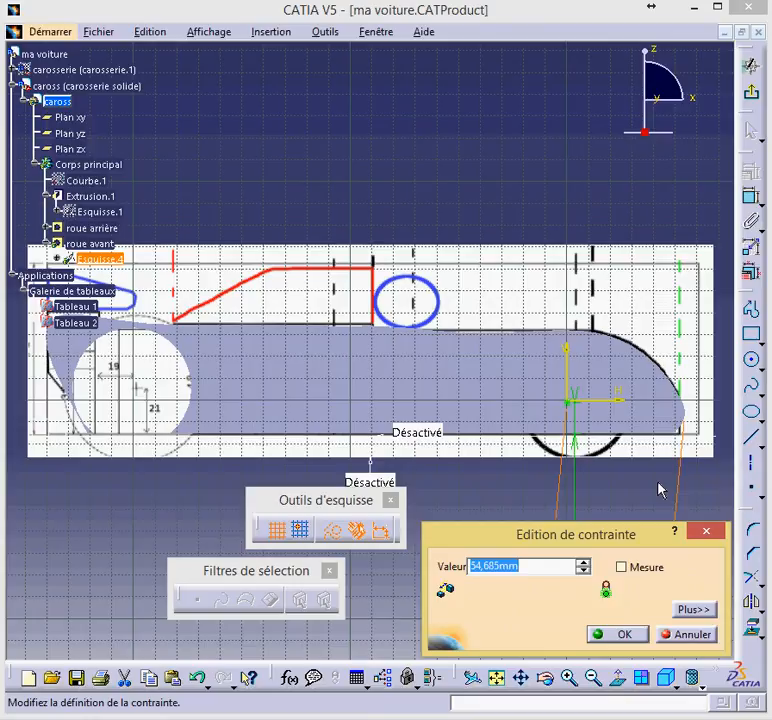
text(50)
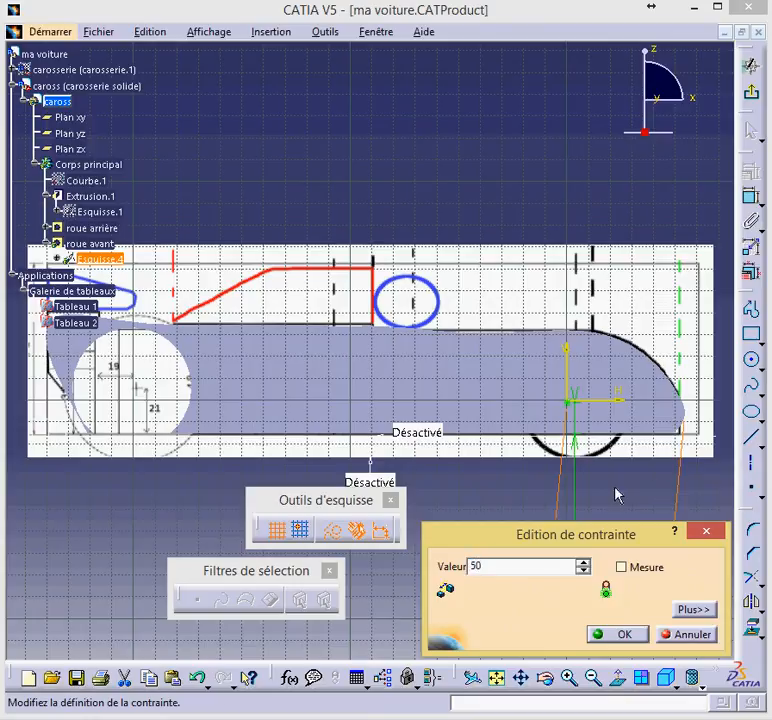
click(612, 634)
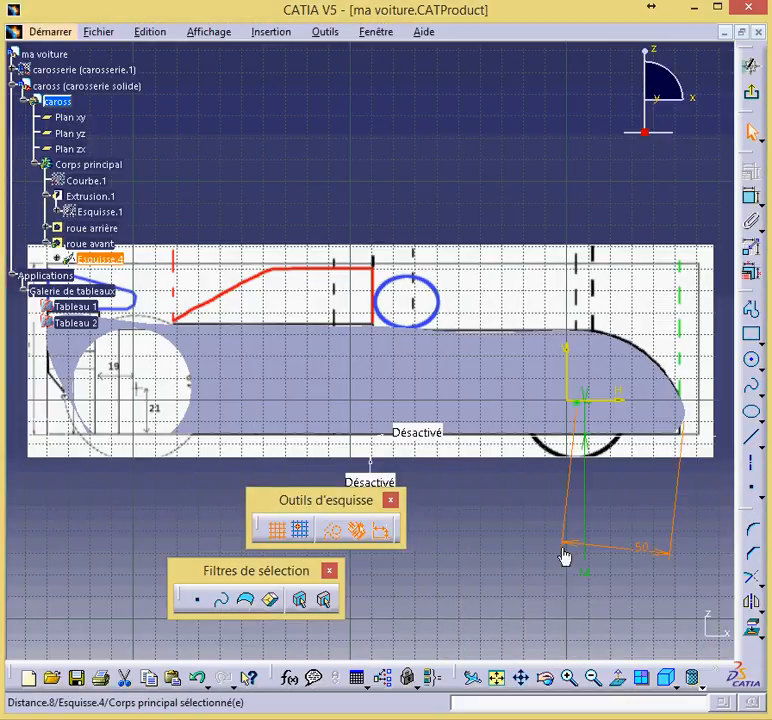
Exit the front hole's positioning sketch and examine the hole in the body from an oblique angle.
click(750, 66)
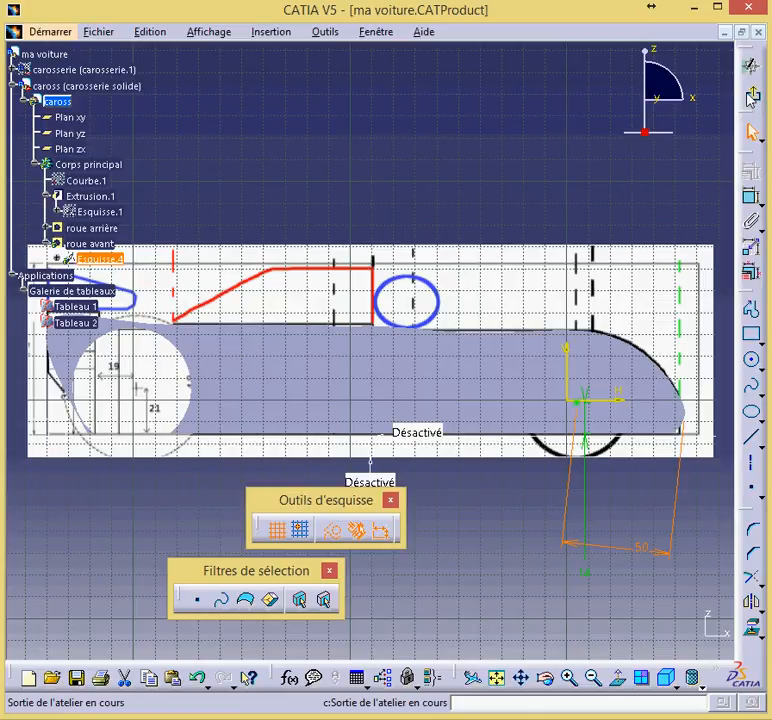
click(512, 160)
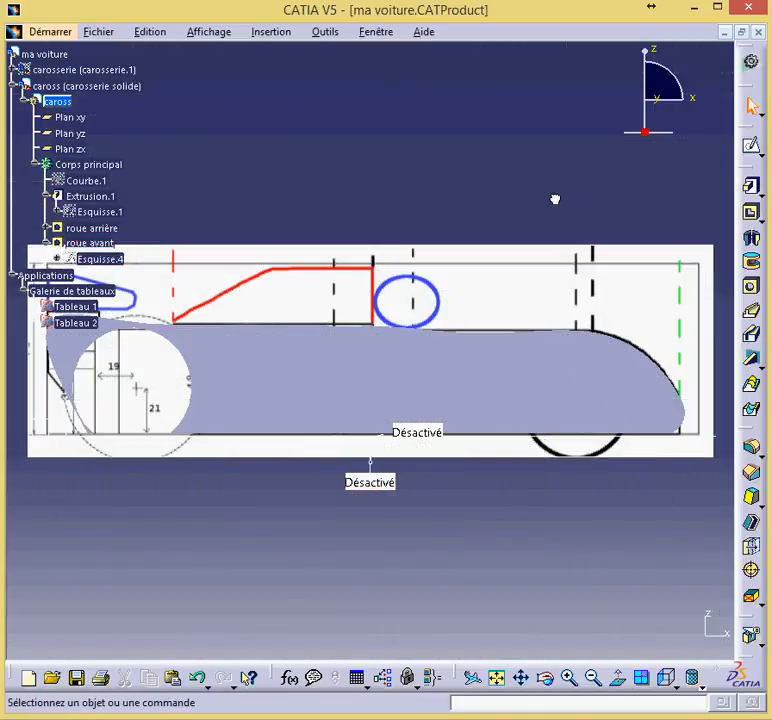
click(546, 680)
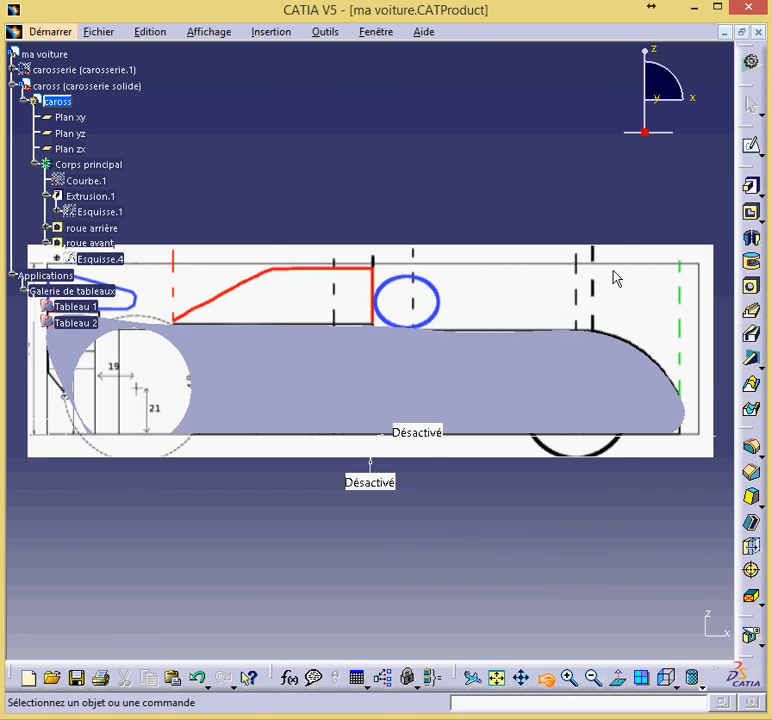
drag(615, 276, 613, 246)
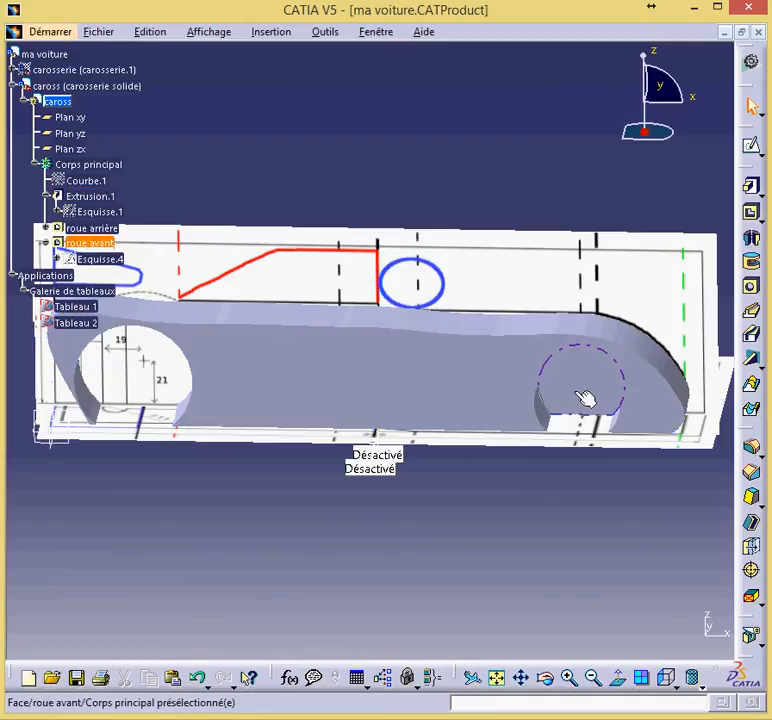